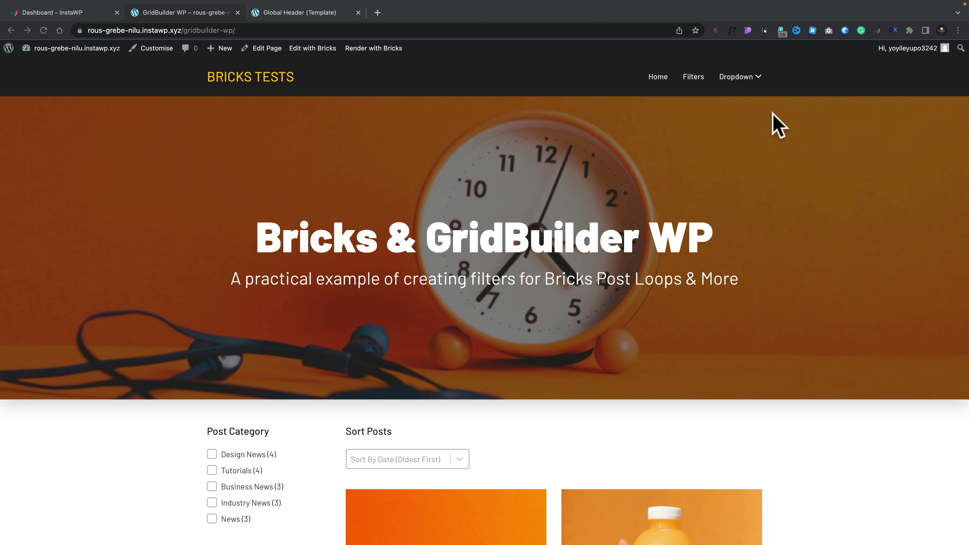
- Preview the finished Dropdown mega menu example on the live site
left_click(758, 78)
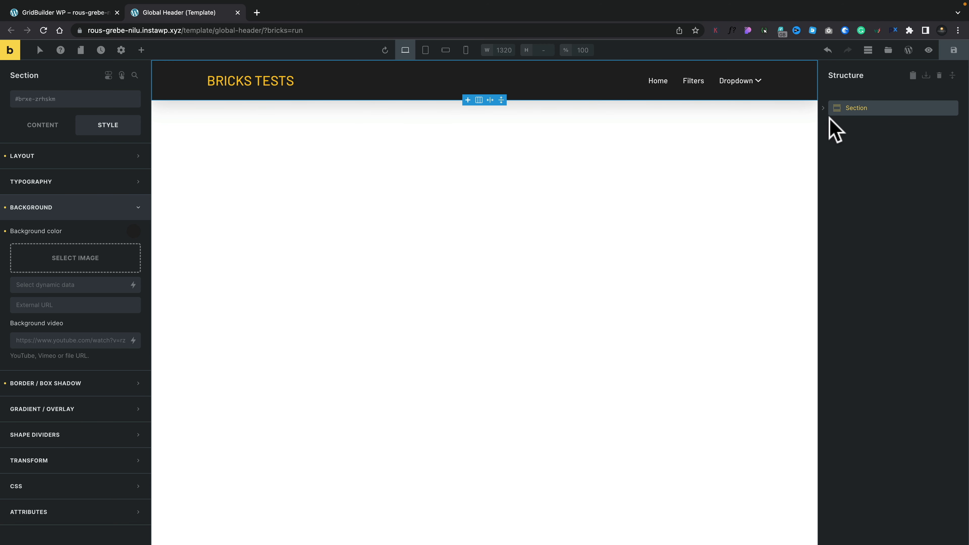
- Expand Section, Container, the second Block, Nav (Nestable) and Nav items in Structure
left_click(823, 108)
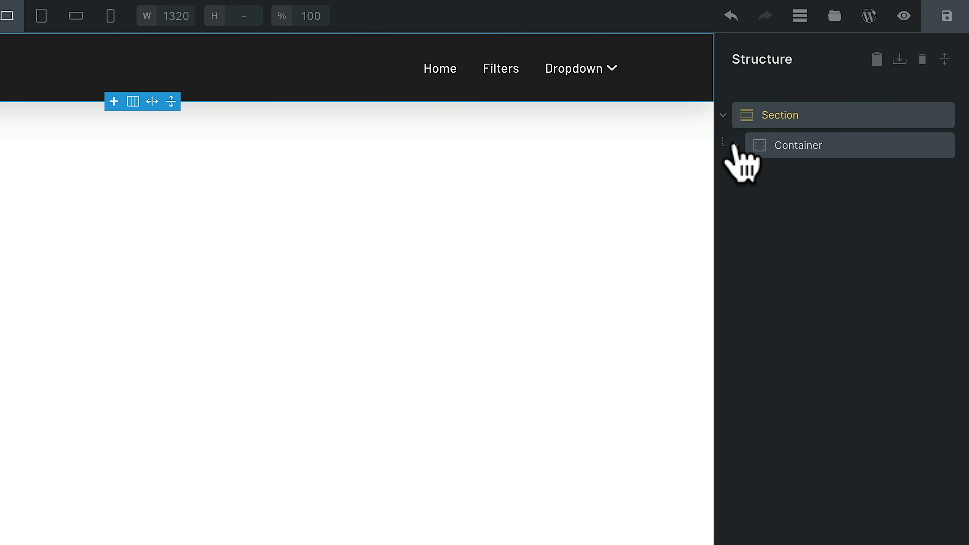
left_click(735, 146)
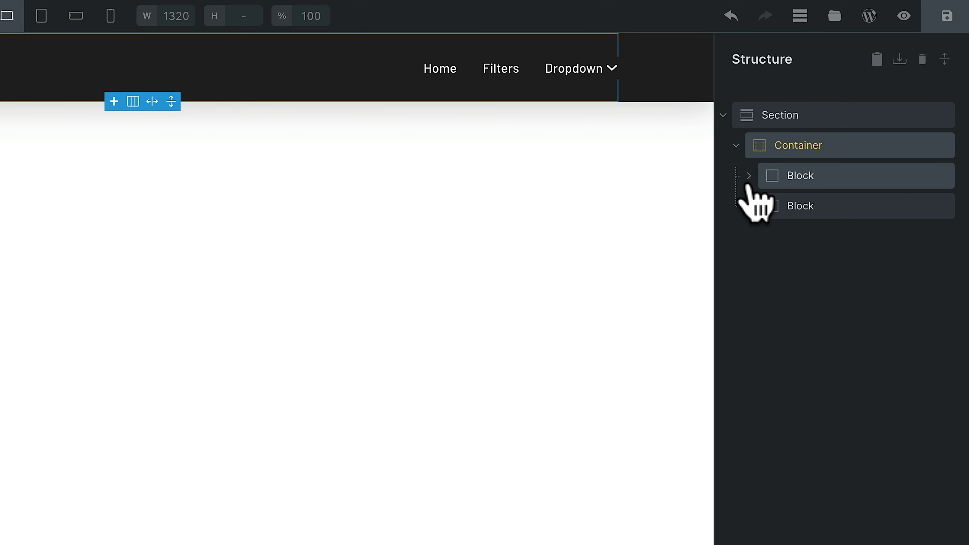
left_click_drag(749, 189, 805, 191)
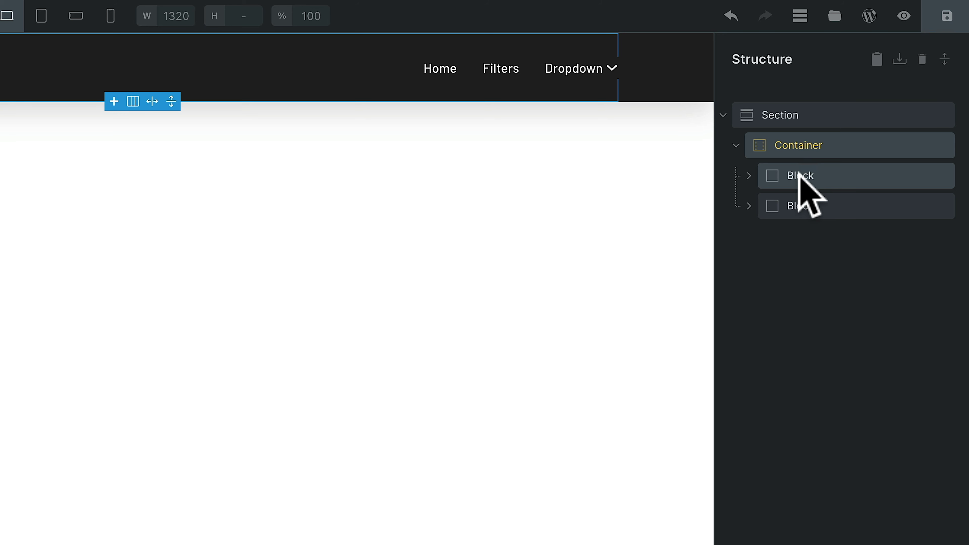
left_click(750, 206)
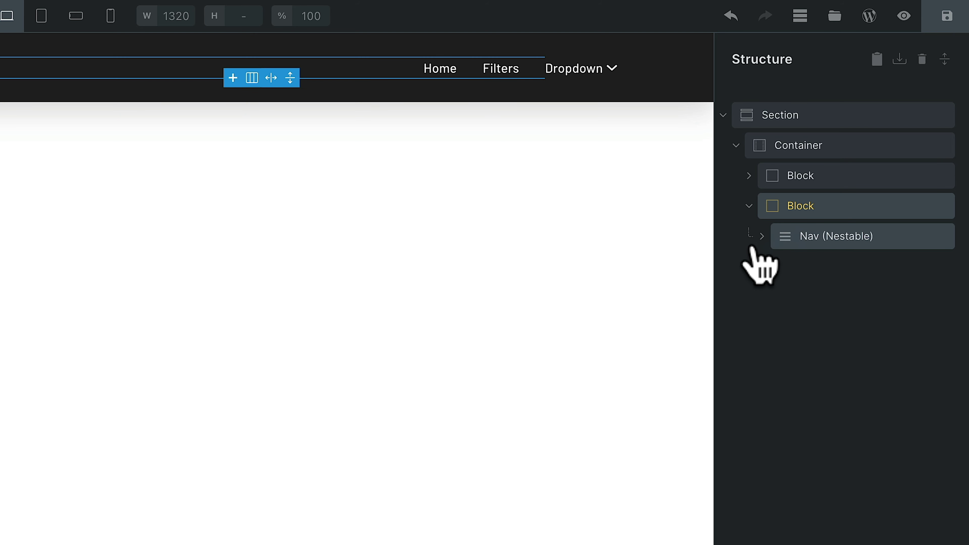
left_click(761, 237)
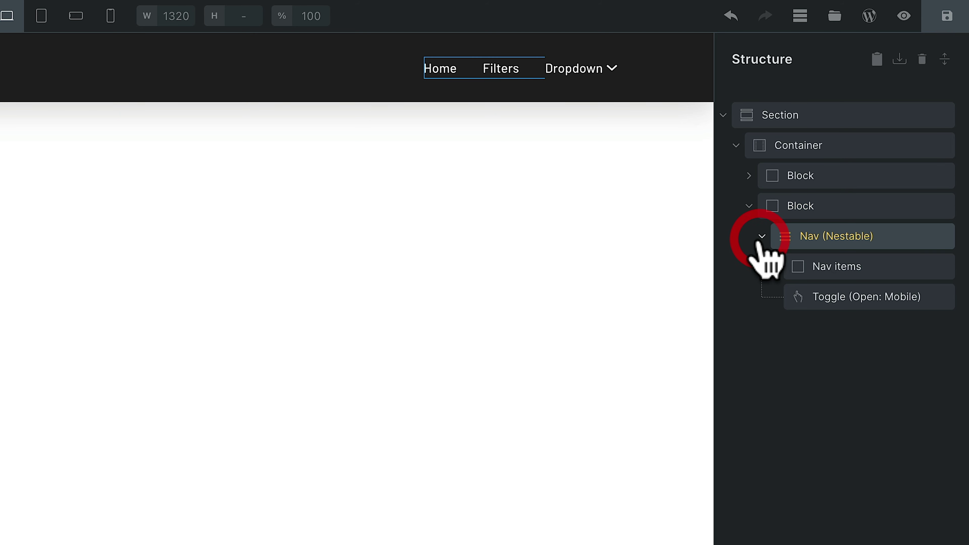
left_click(776, 267)
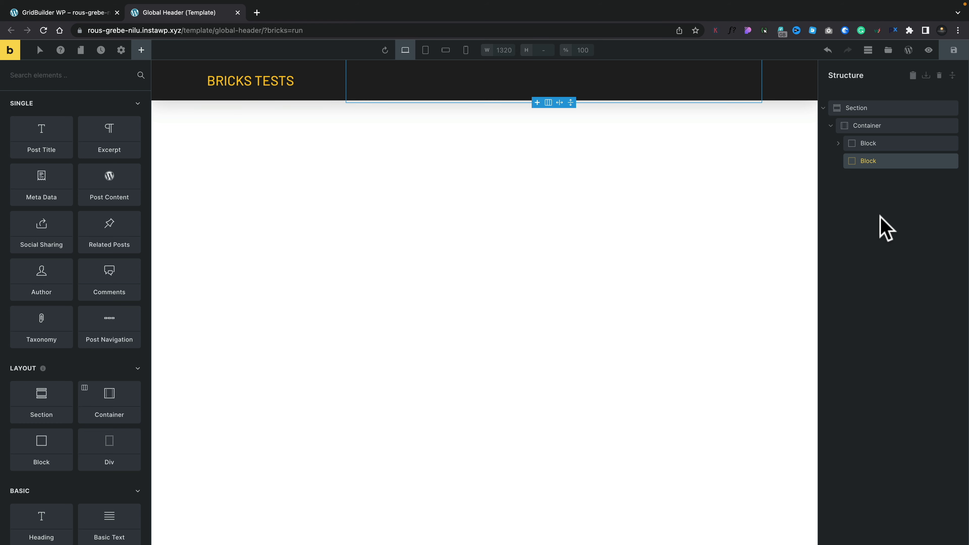
- Scroll the Elements panel down to the General section
scroll(87, 336, "down", 7)
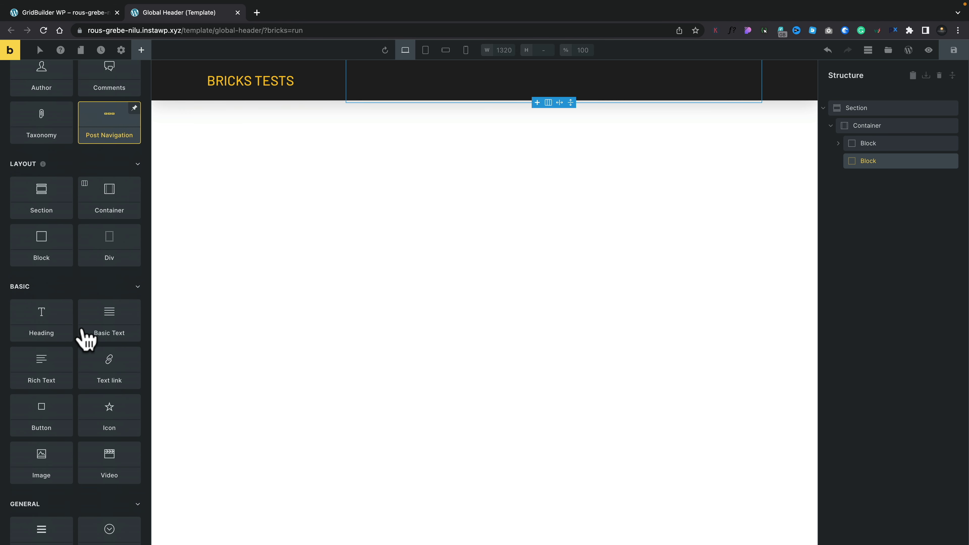
scroll(87, 338, "down", 7)
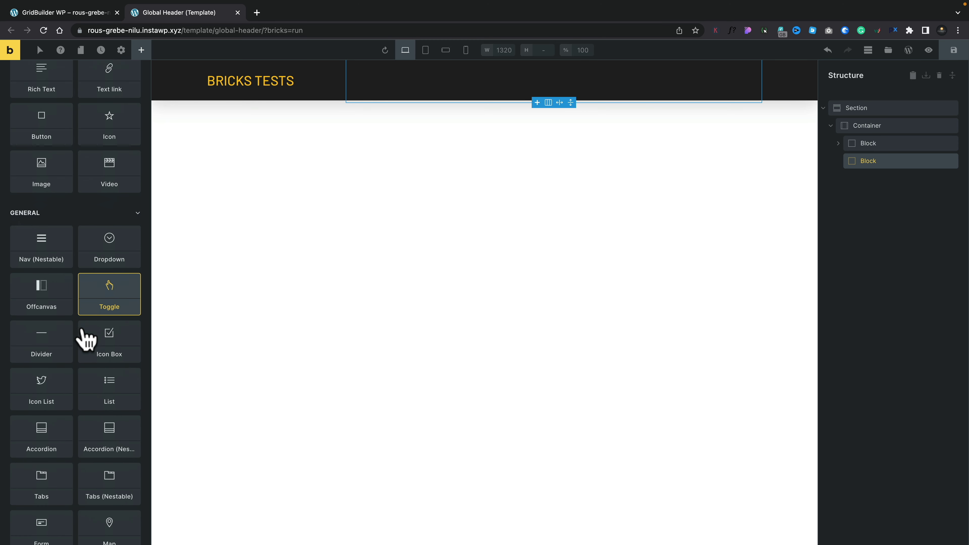
scroll(87, 339, "down", 1)
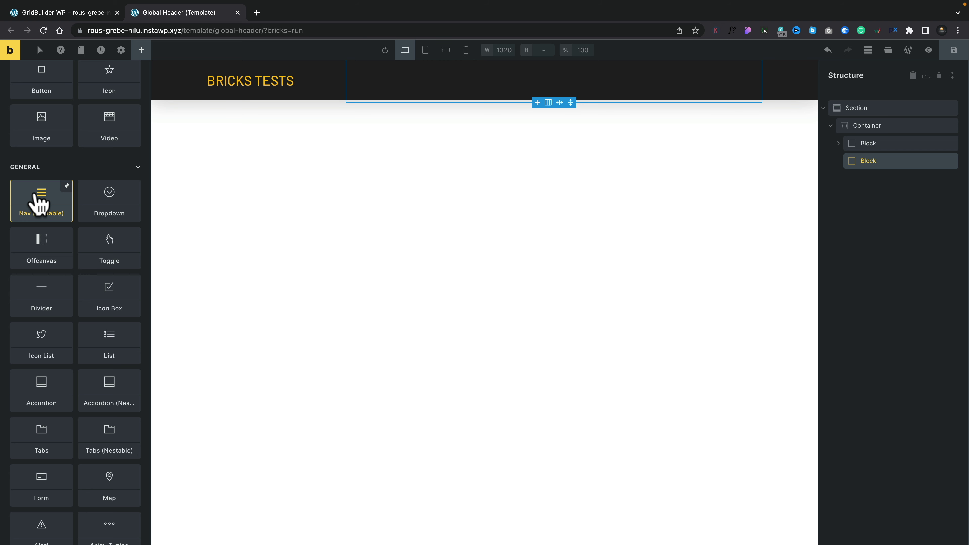
- Drop a new Nav (Nestable) into the second Block and expand its Dropdown down to Content
left_click_drag(39, 203, 887, 171)
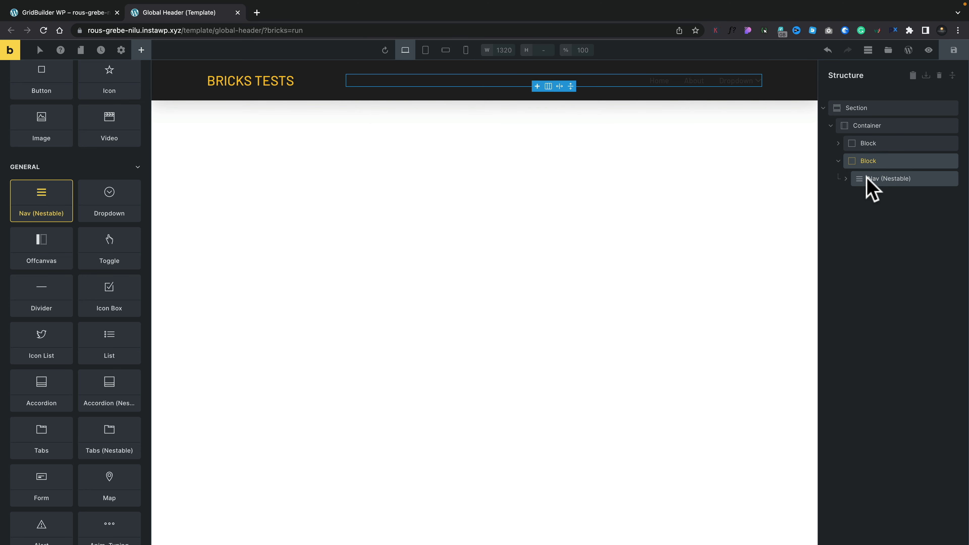
left_click(846, 180)
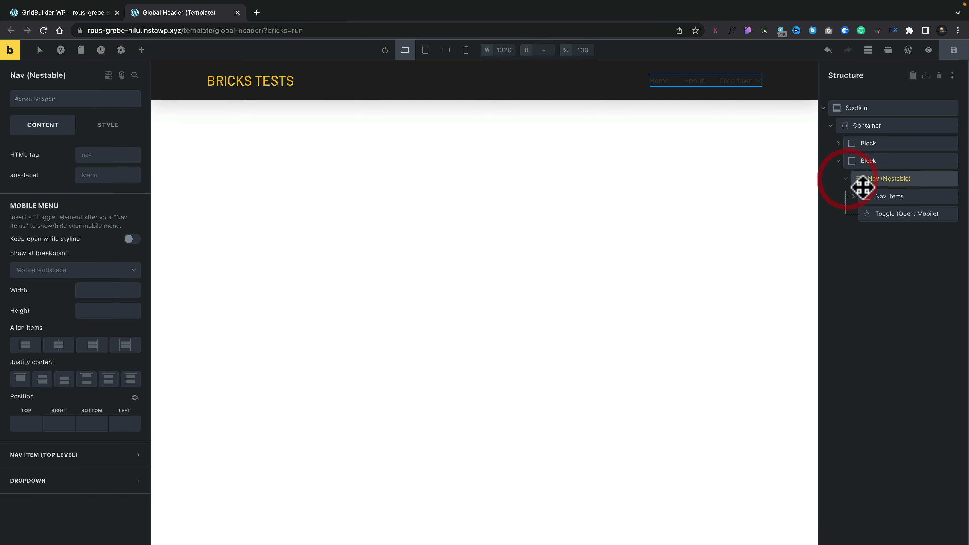
left_click(854, 196)
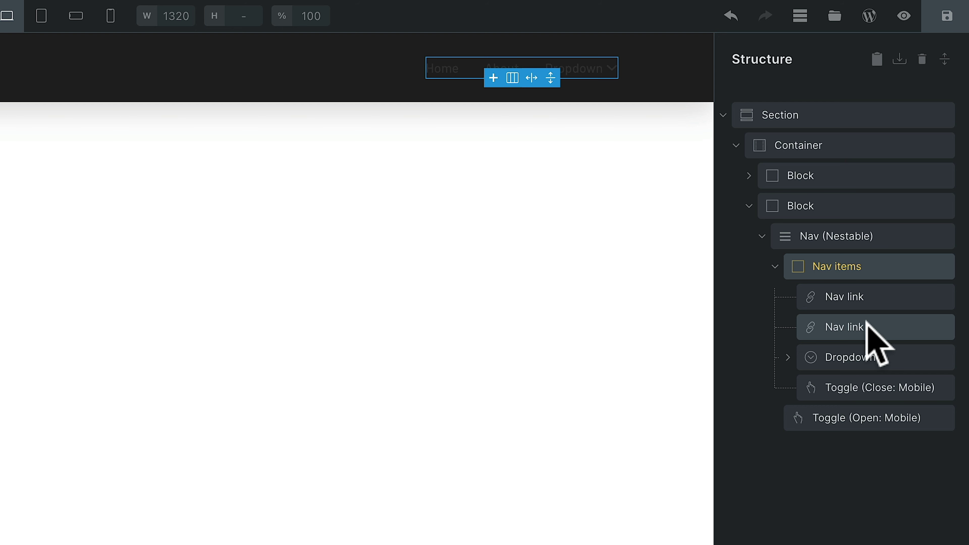
left_click(850, 350)
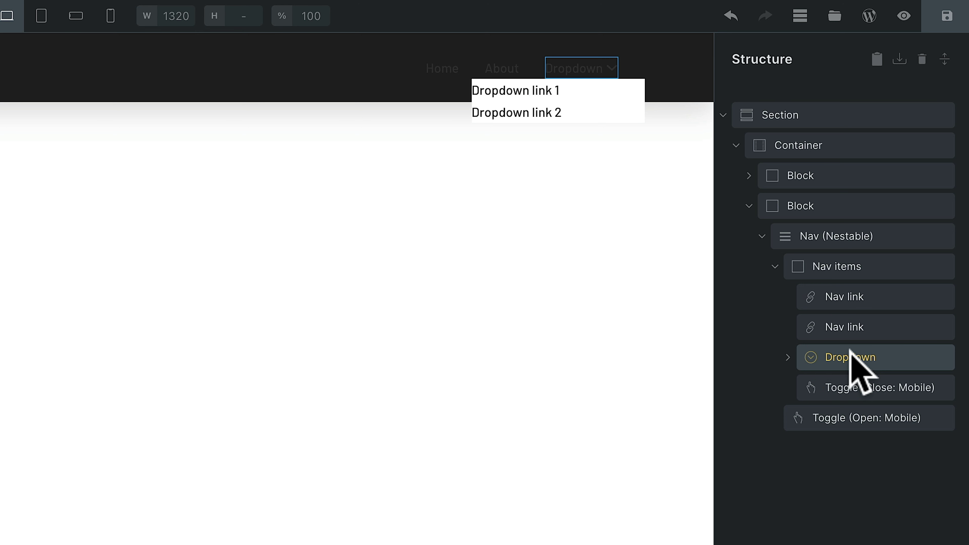
left_click(787, 359)
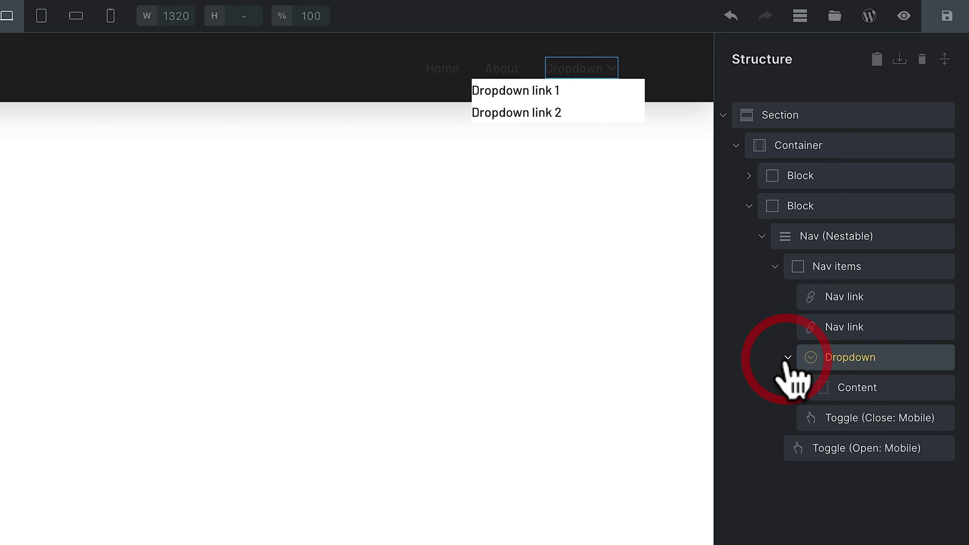
left_click(802, 388)
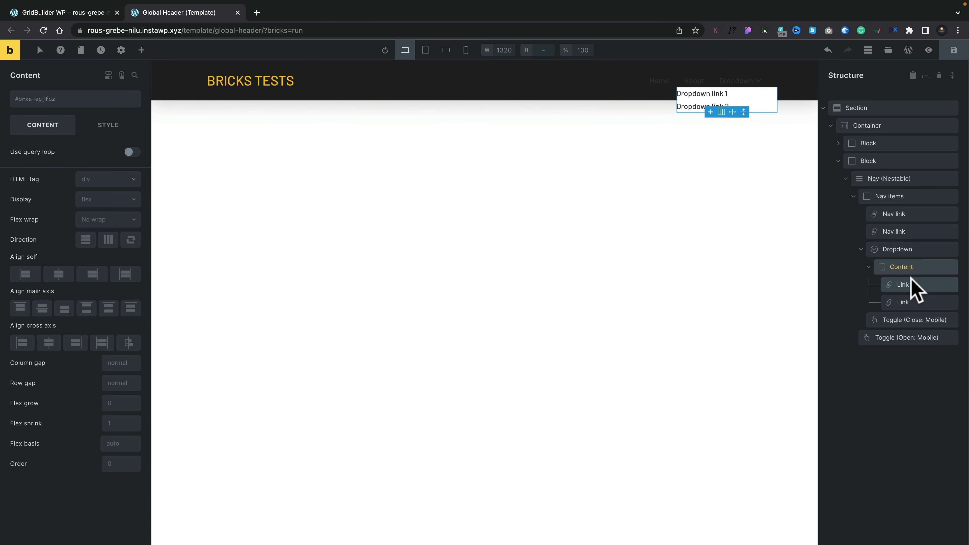
- Set the Nav items typography colour to the white preset #f5f5f5
left_click(902, 200)
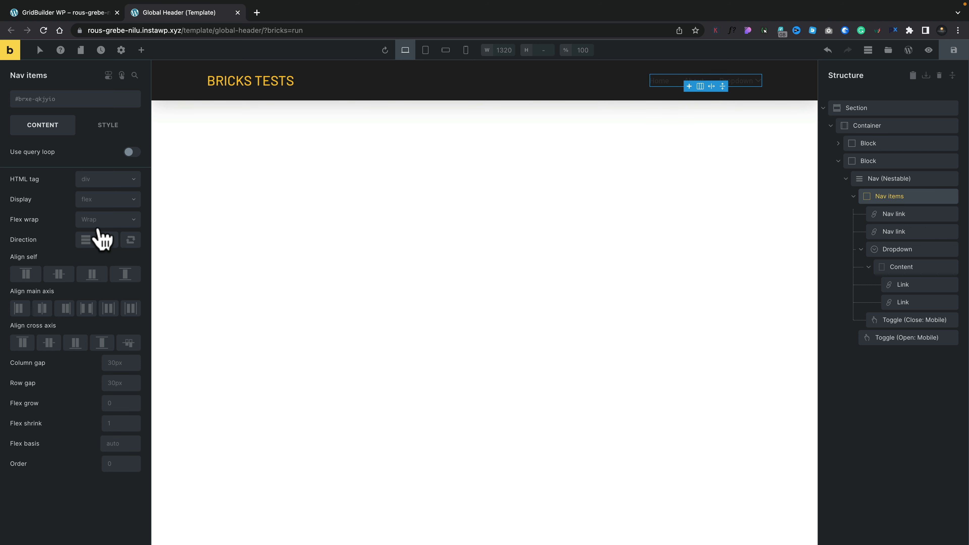
left_click(112, 129)
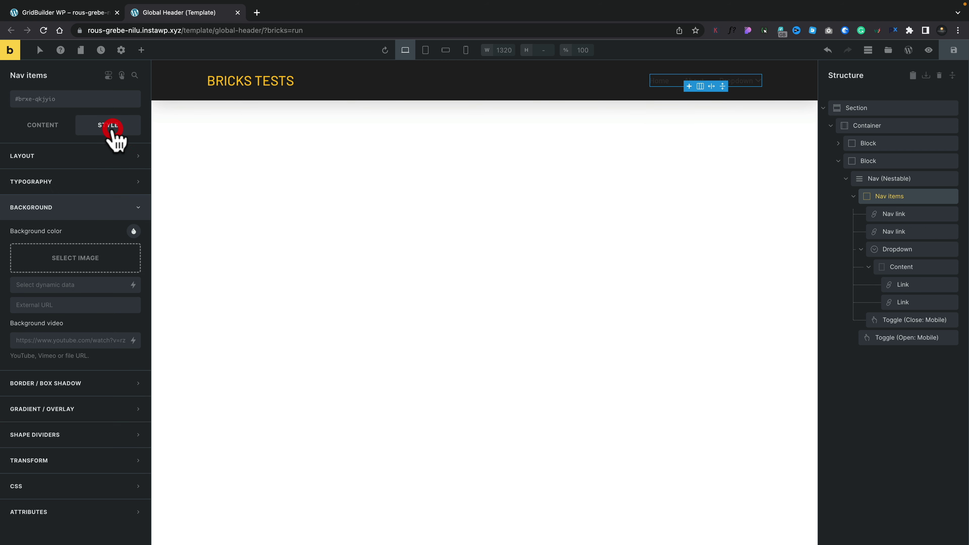
left_click(110, 183)
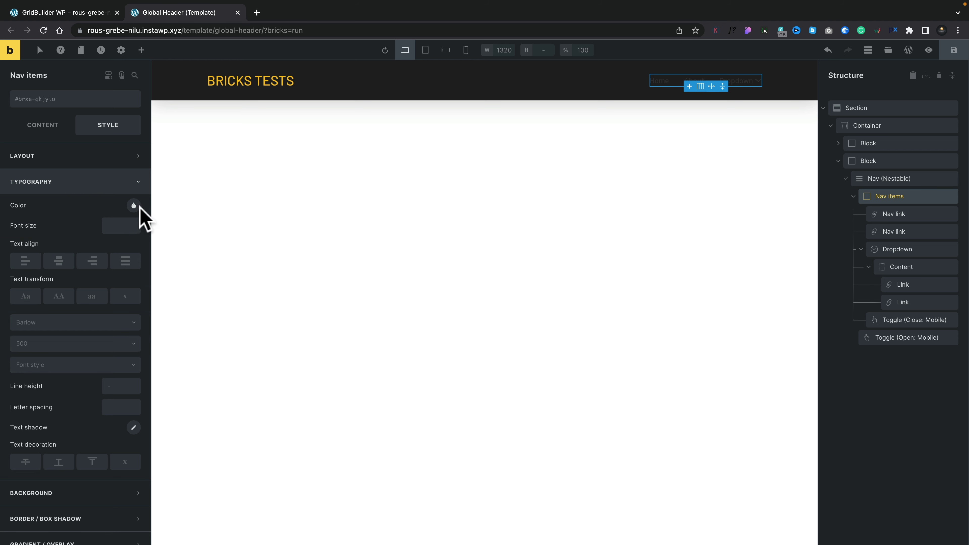
left_click(133, 205)
left_click(23, 229)
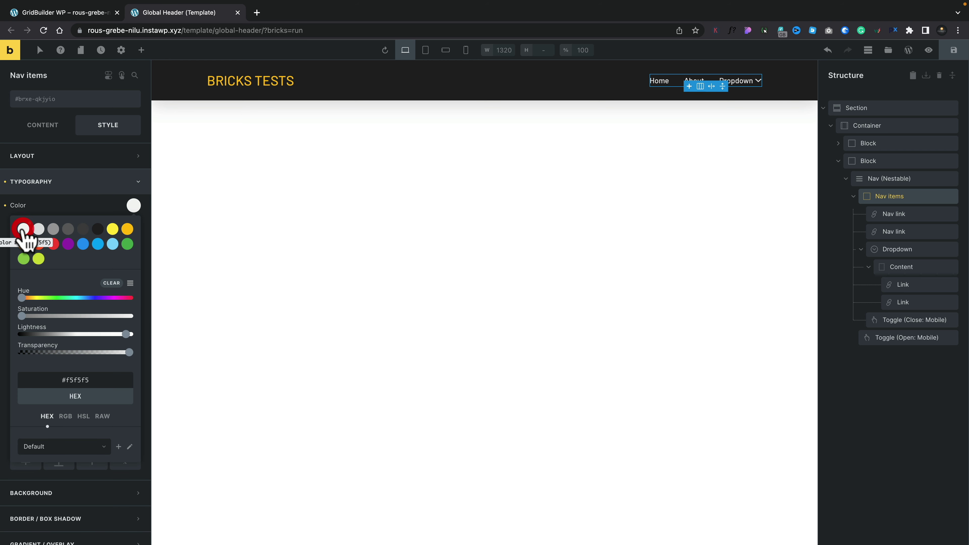
left_click(103, 186)
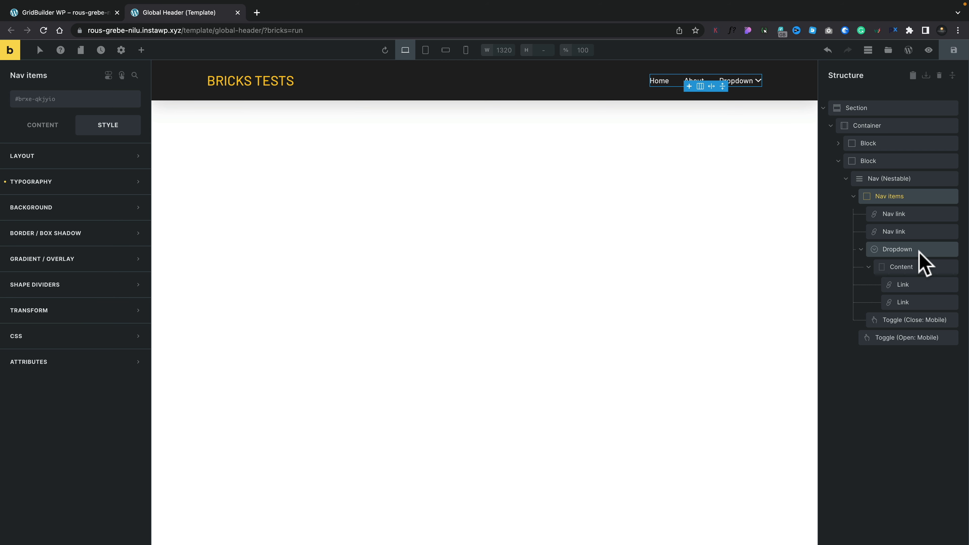
left_click(920, 269)
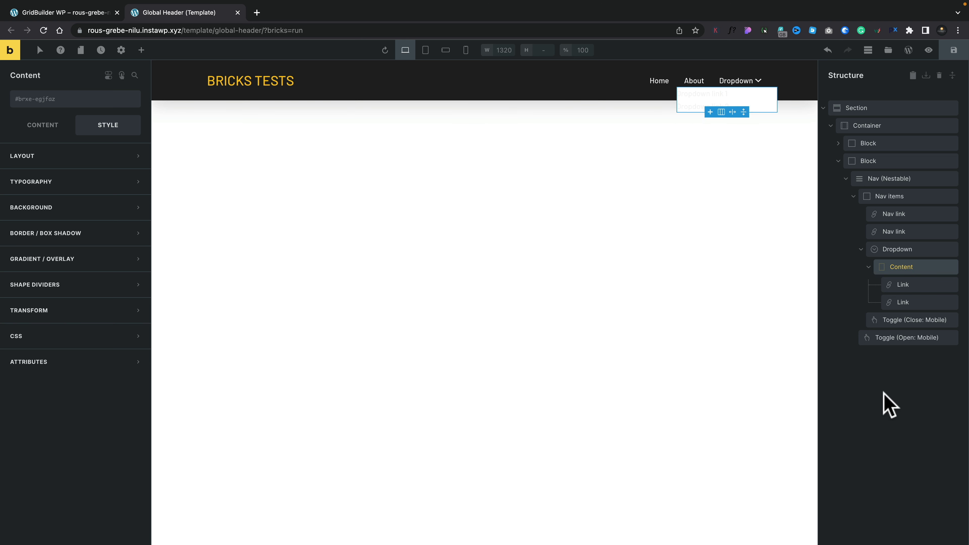
- Delete the links inside the dropdown Content and enable Mega menu on the Dropdown
left_click(905, 285)
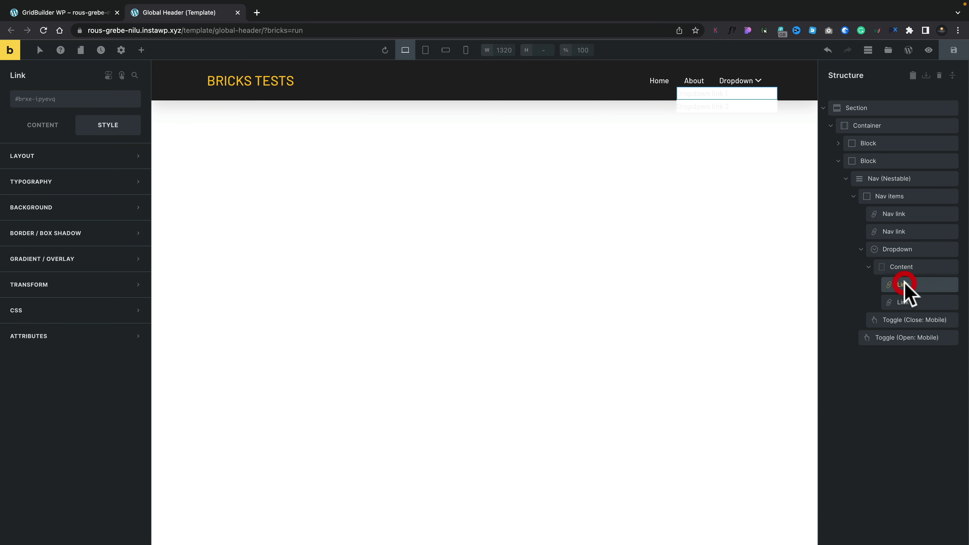
right_click(905, 286)
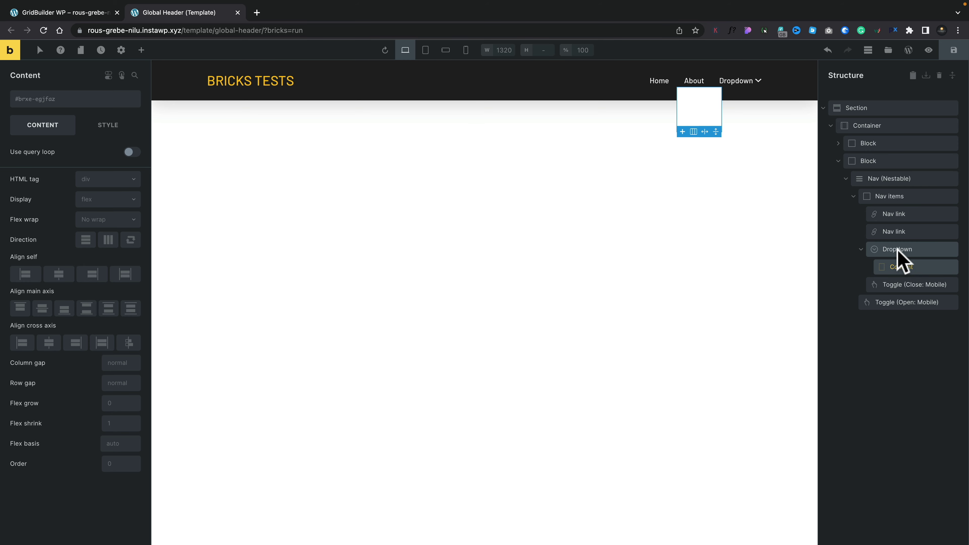
left_click(898, 250)
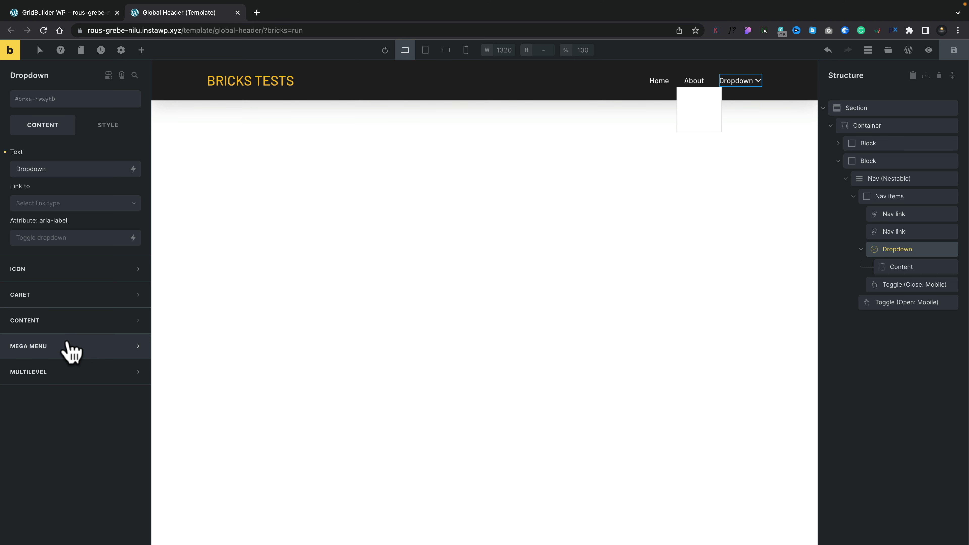
left_click(69, 345)
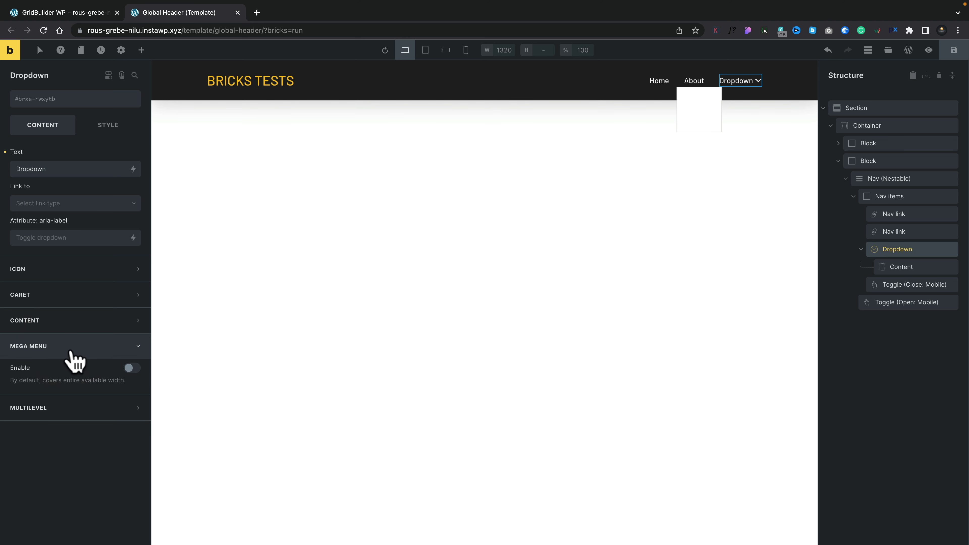
left_click(130, 369)
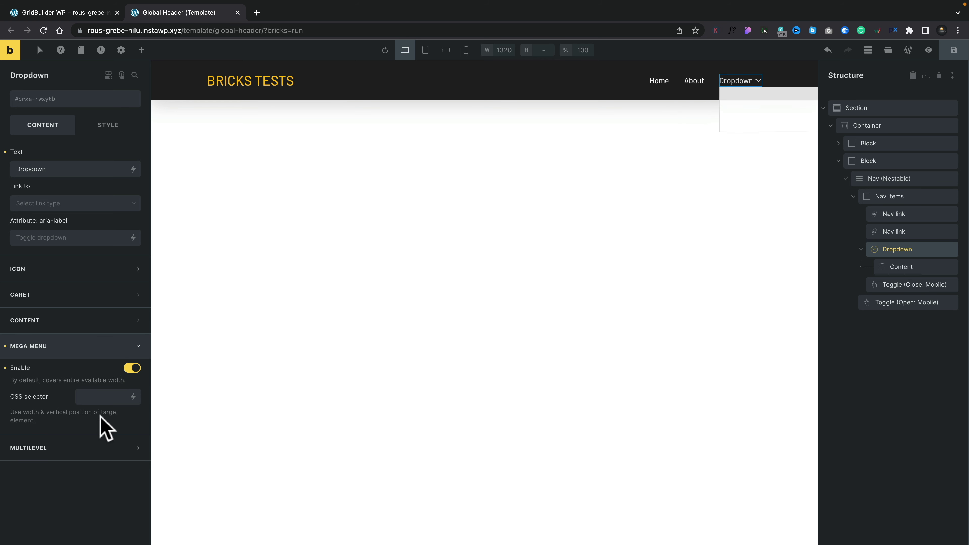
left_click(907, 267)
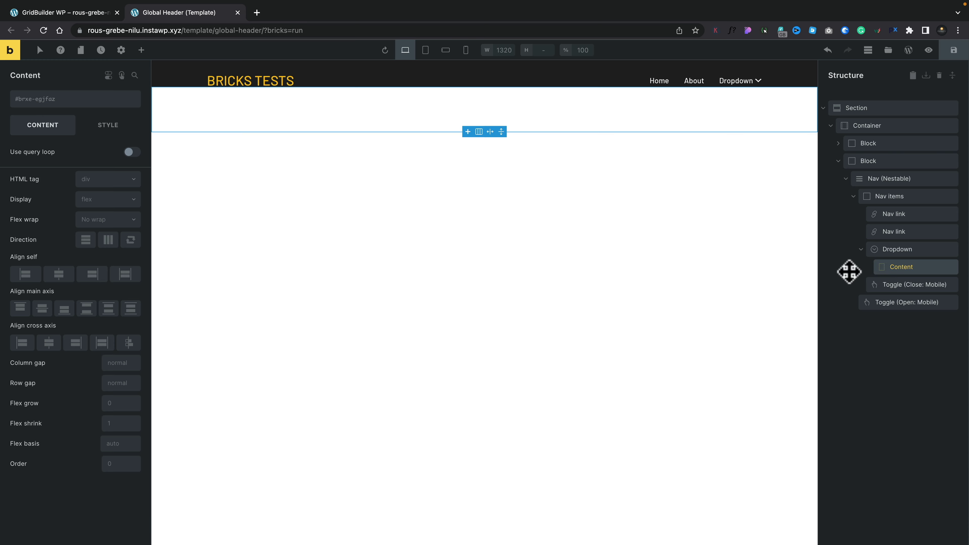
left_click(887, 270)
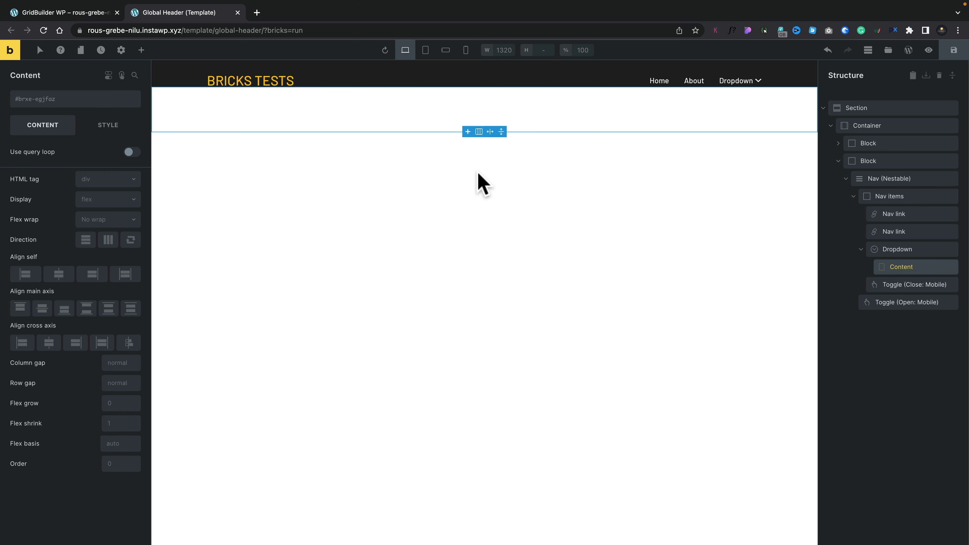
- Split the dropdown Content into 67/33 columns
left_click(479, 132)
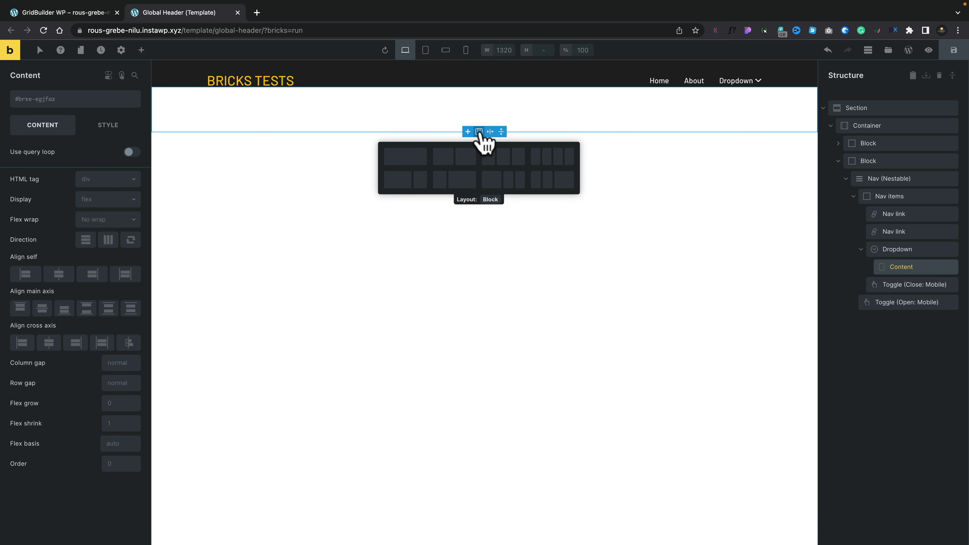
left_click(404, 184)
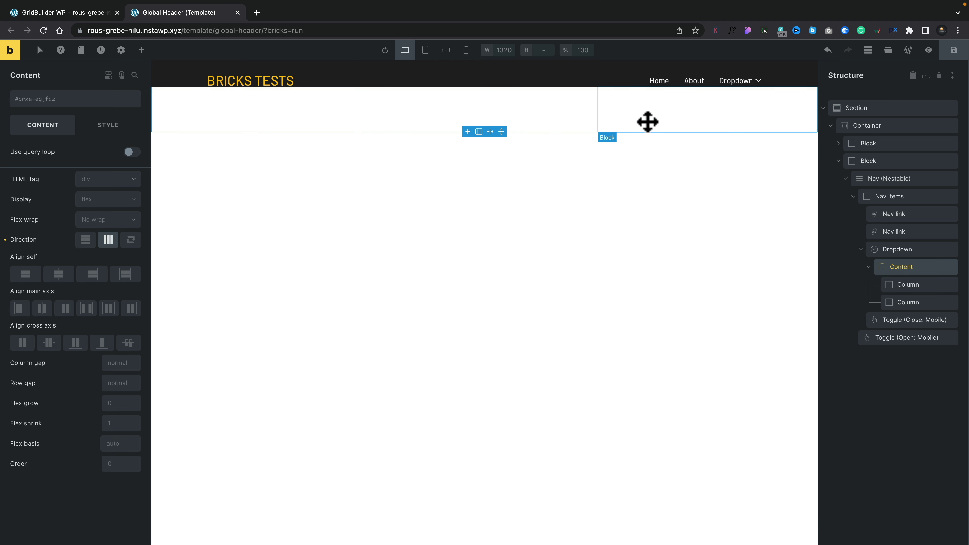
left_click(897, 250)
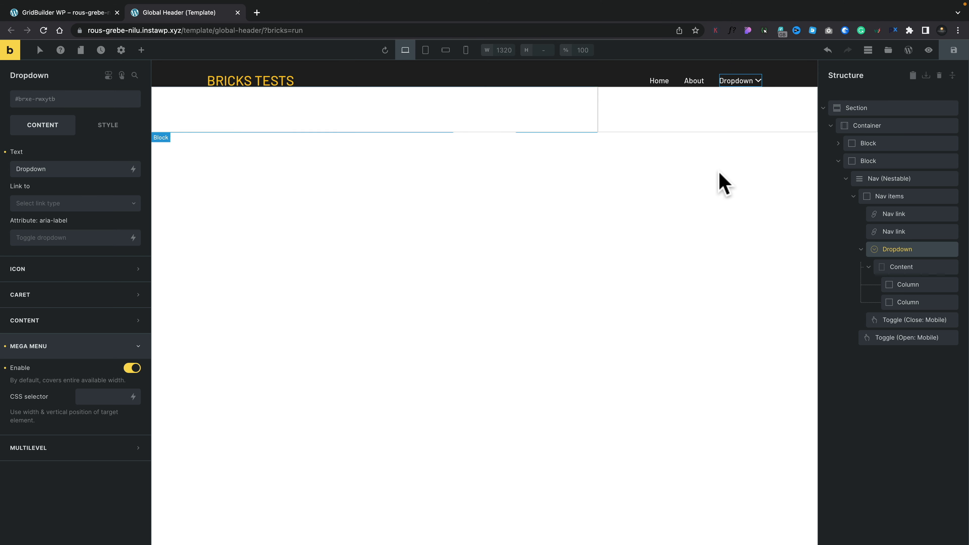
- Give the dropdown Content a top margin of 20
left_click(915, 267)
left_click(114, 132)
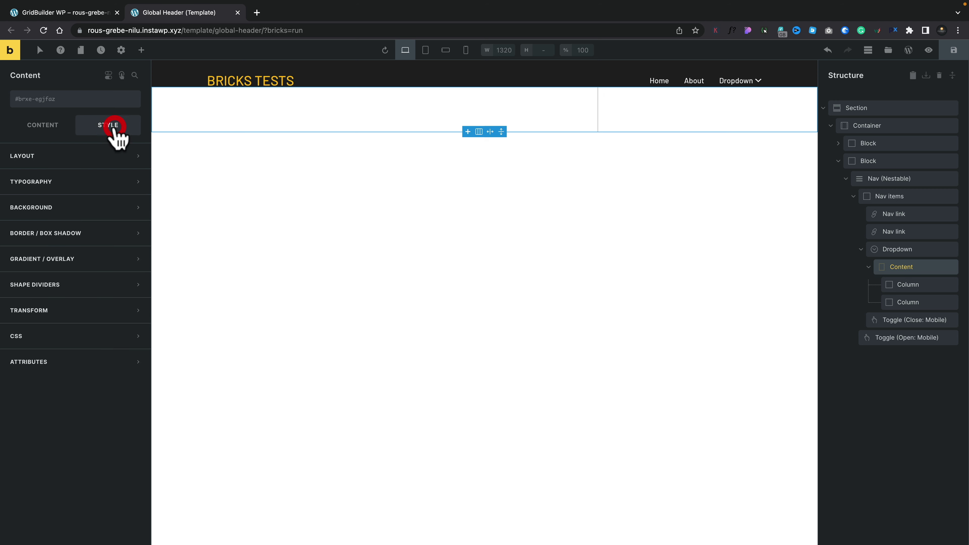
left_click(42, 161)
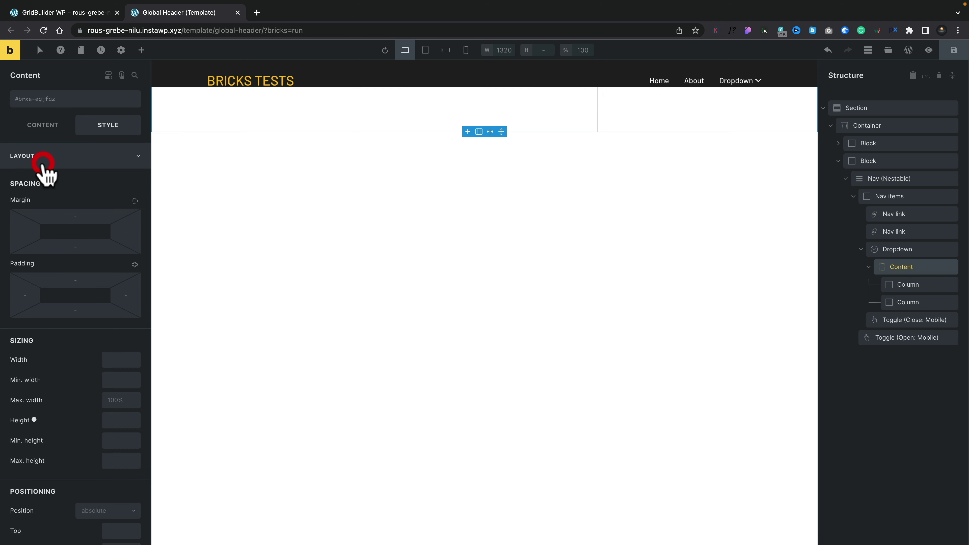
left_click(83, 216)
type("20")
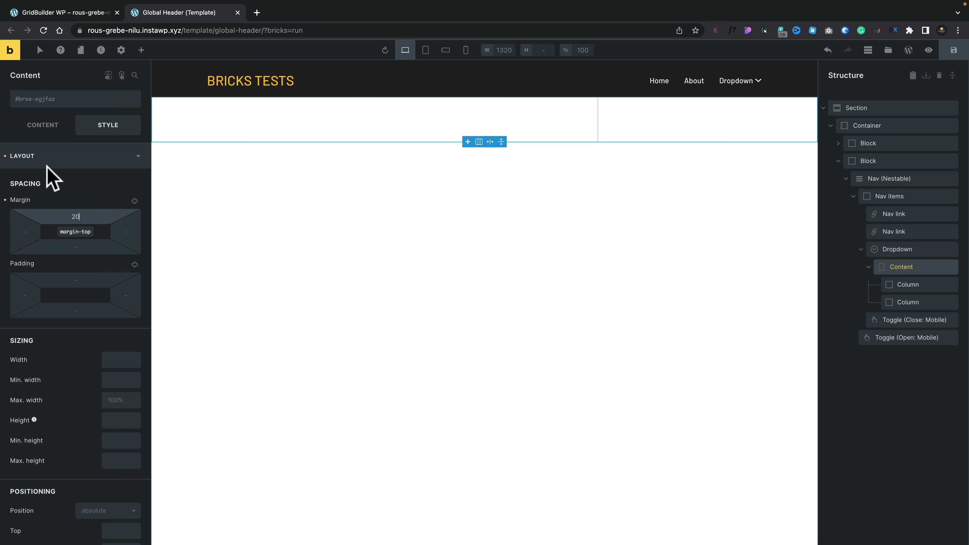
left_click(43, 161)
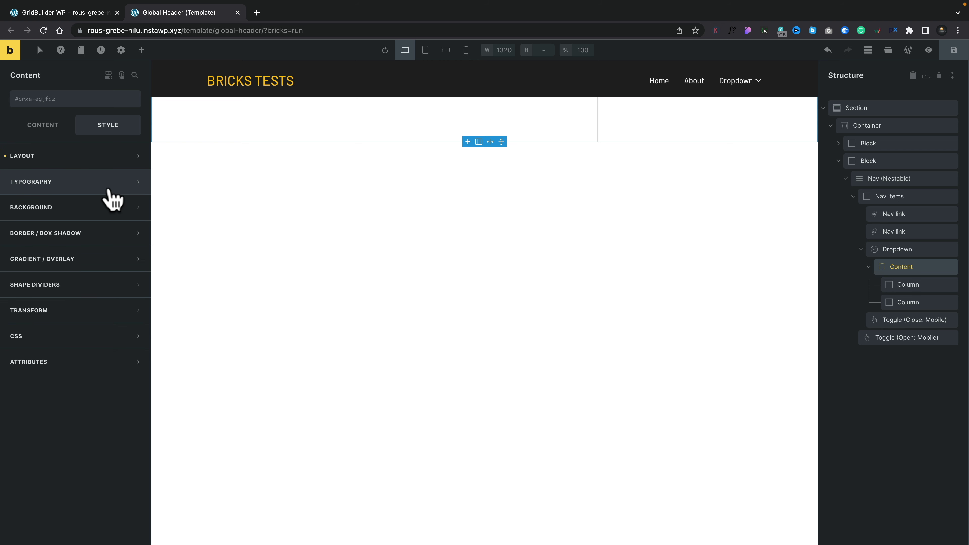
- Give the Content a box shadow with Y 10, blur 20 and spread 10
left_click(105, 234)
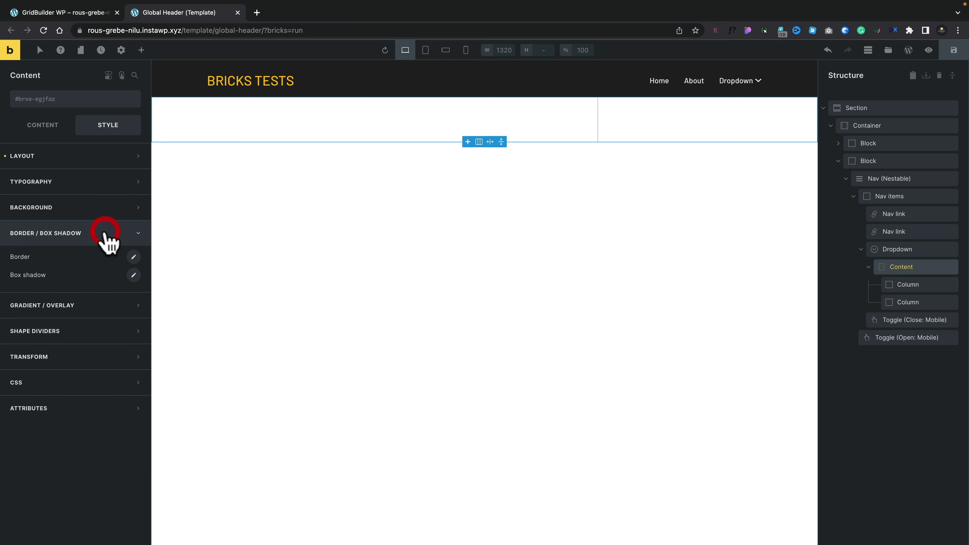
left_click(133, 275)
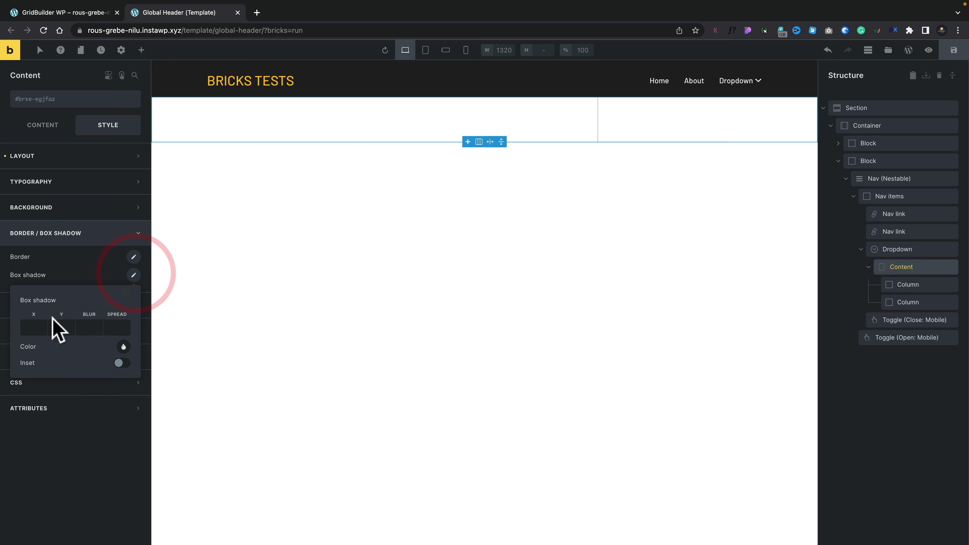
left_click(62, 326)
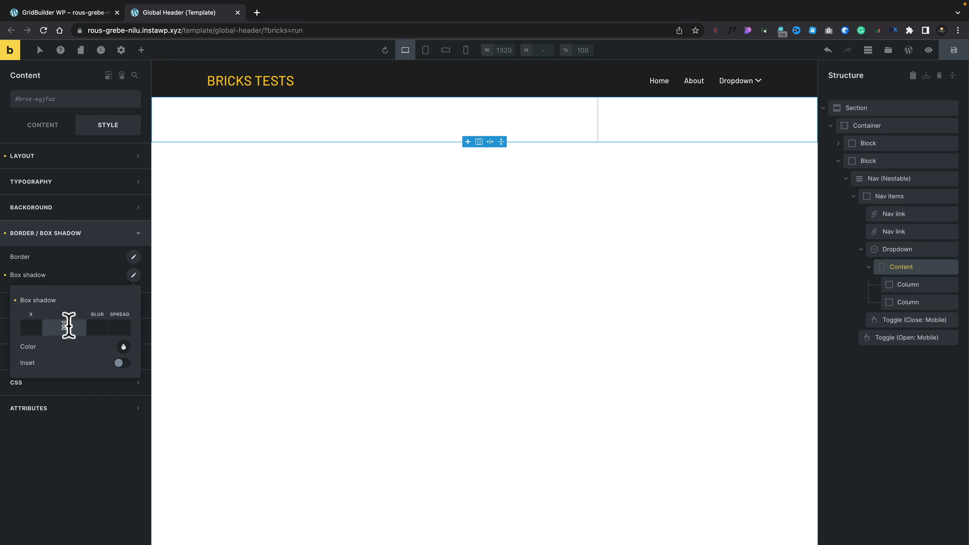
type("10")
left_click(90, 326)
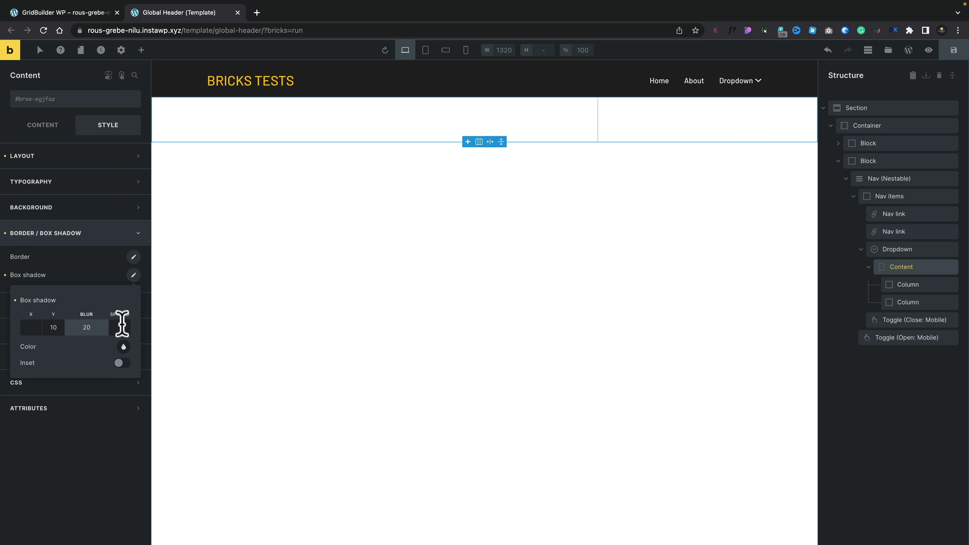
left_click(120, 327)
type("10")
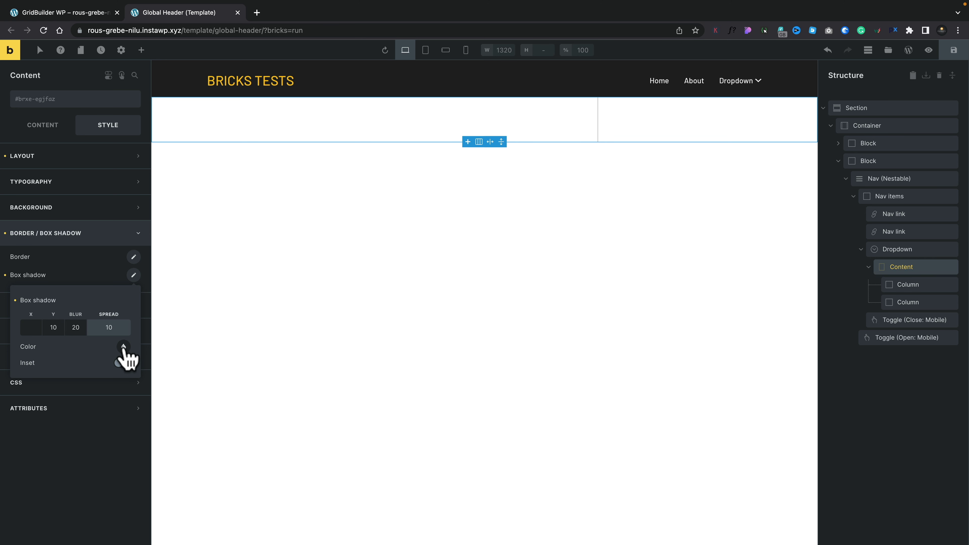
- Make the shadow colour dark grey at about 0.16 opacity
left_click(123, 346)
left_click(81, 368)
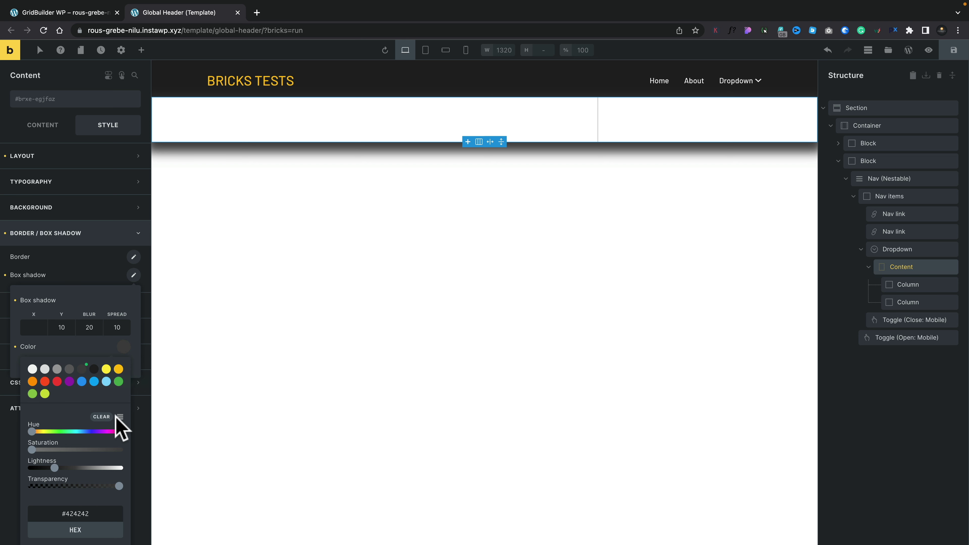
left_click_drag(118, 486, 56, 487)
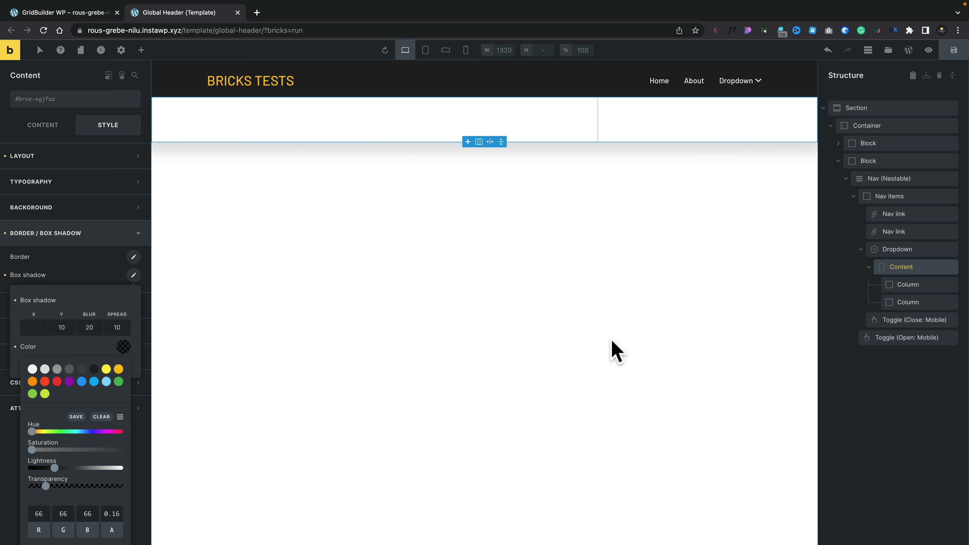
left_click(885, 267)
left_click(885, 267)
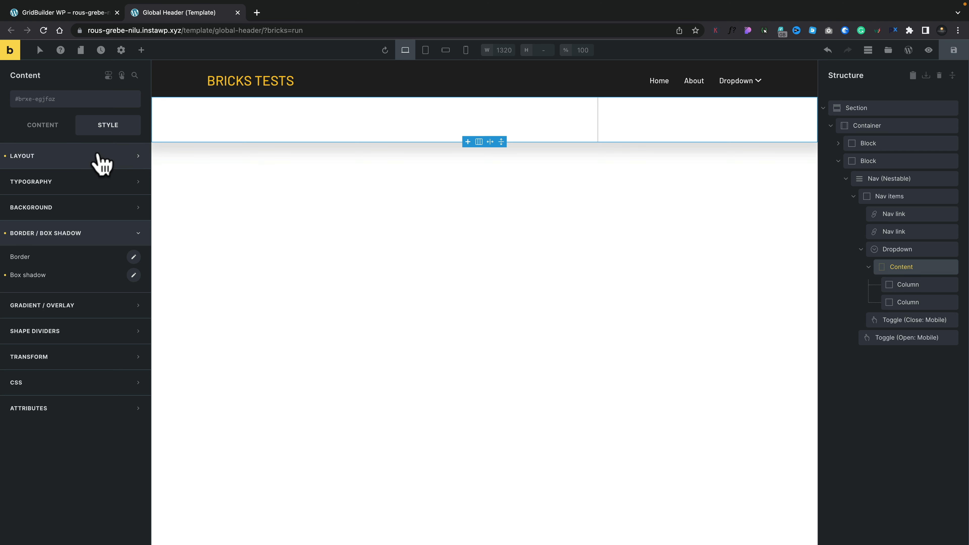
left_click(88, 212)
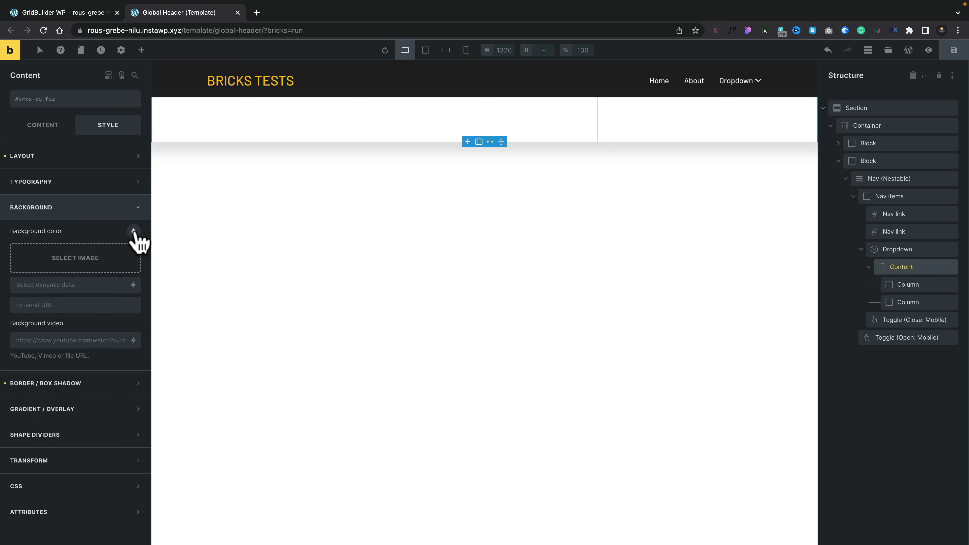
- Set the dropdown Content background colour to #212121
left_click(134, 231)
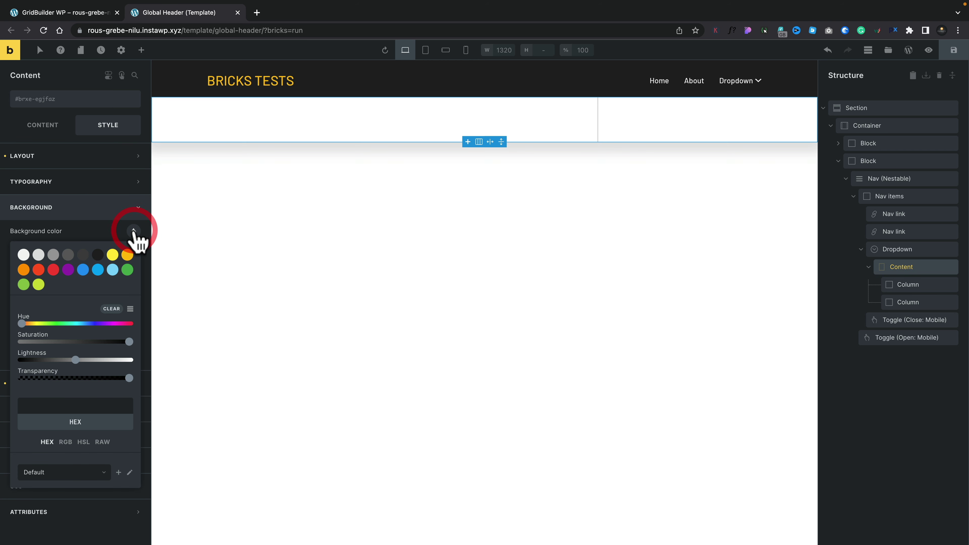
left_click(97, 254)
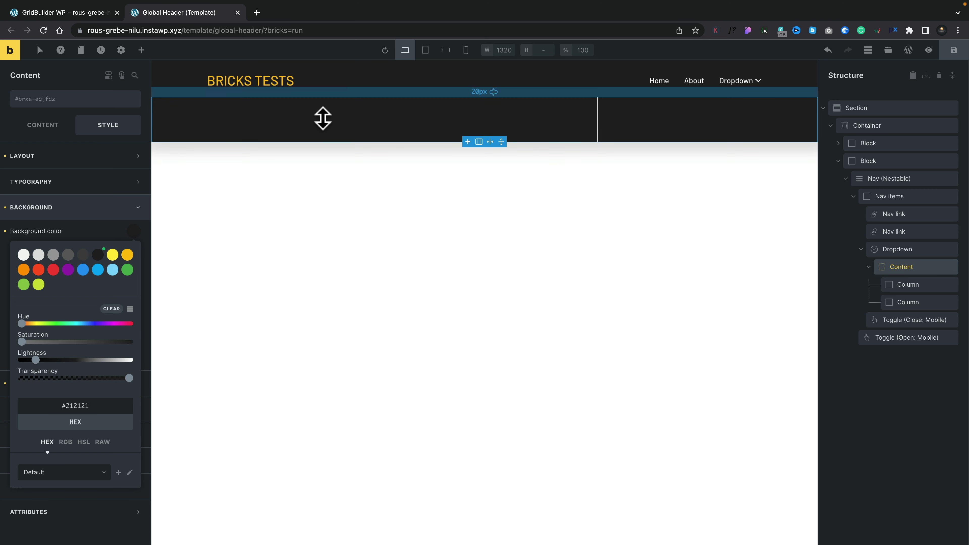
left_click(78, 231)
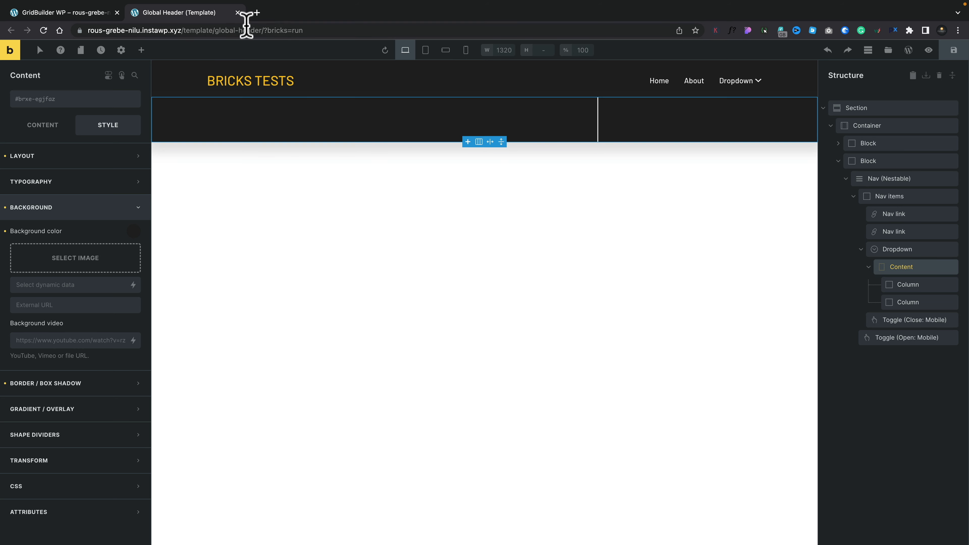
left_click(31, 14)
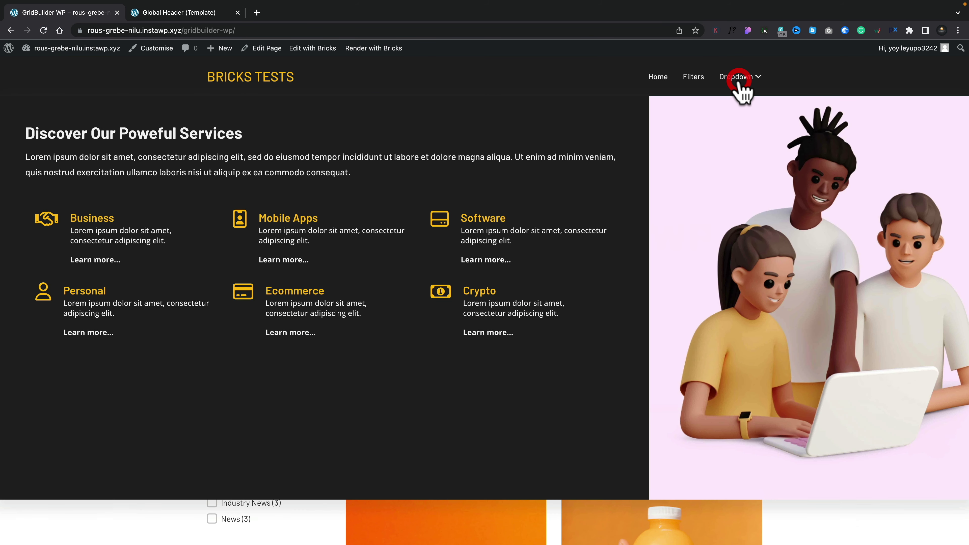
left_click(742, 95)
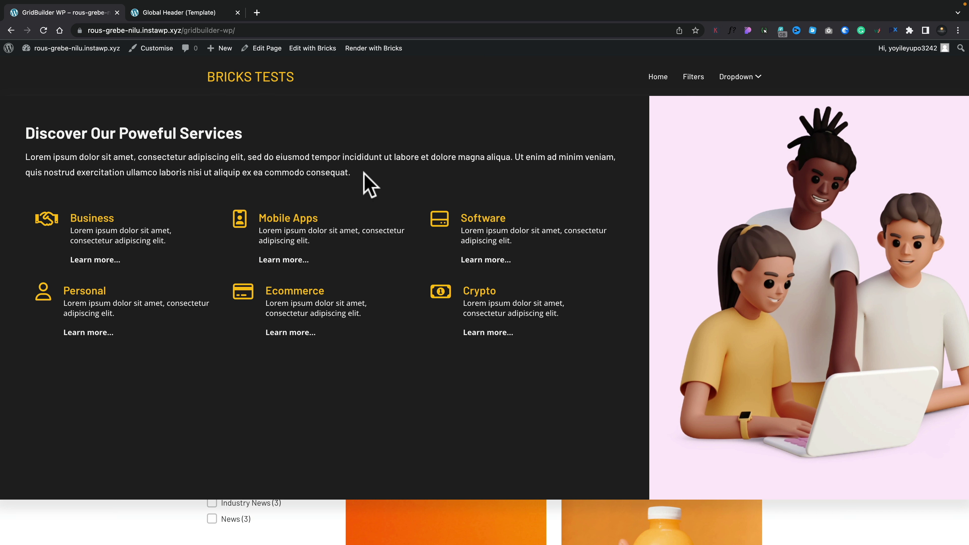
left_click_drag(241, 134, 27, 134)
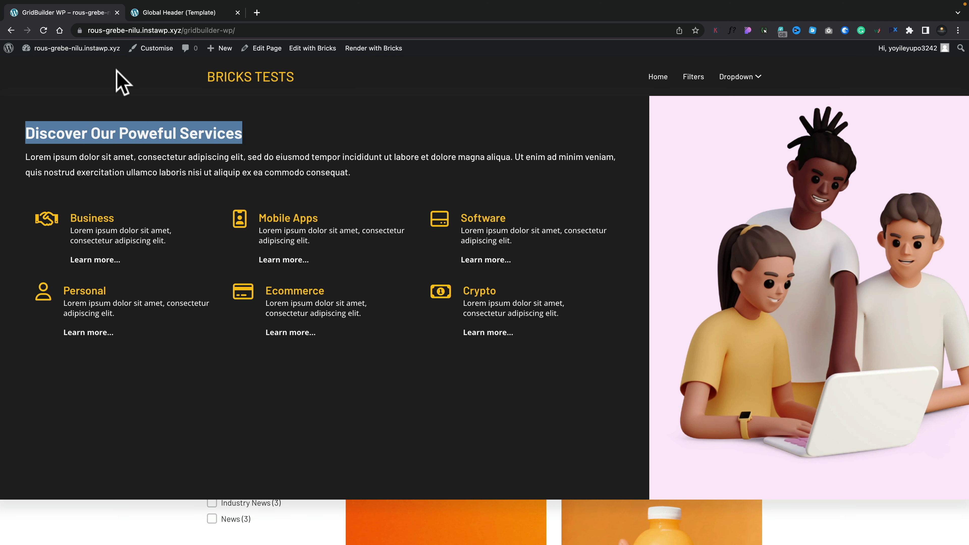
left_click(162, 12)
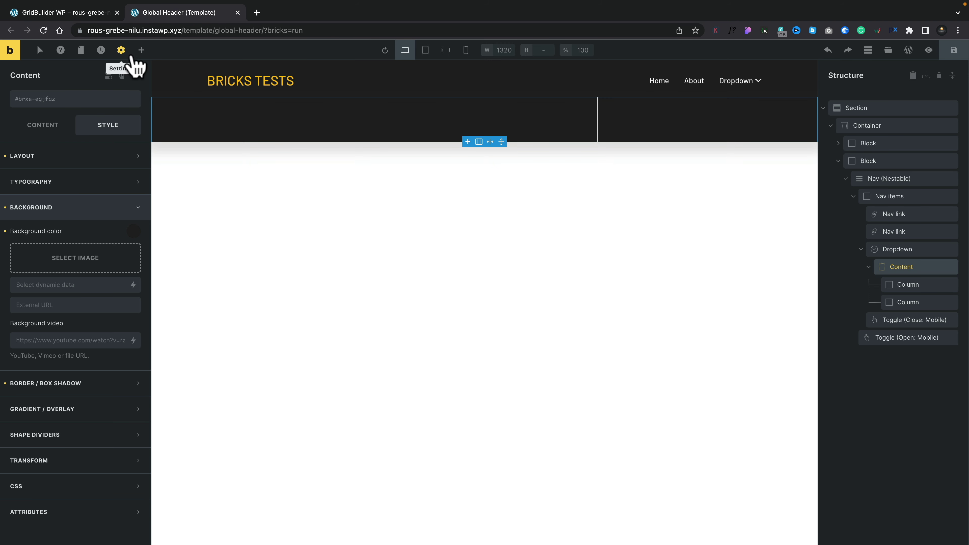
- Drop a Heading element into the first Column
left_click(140, 50)
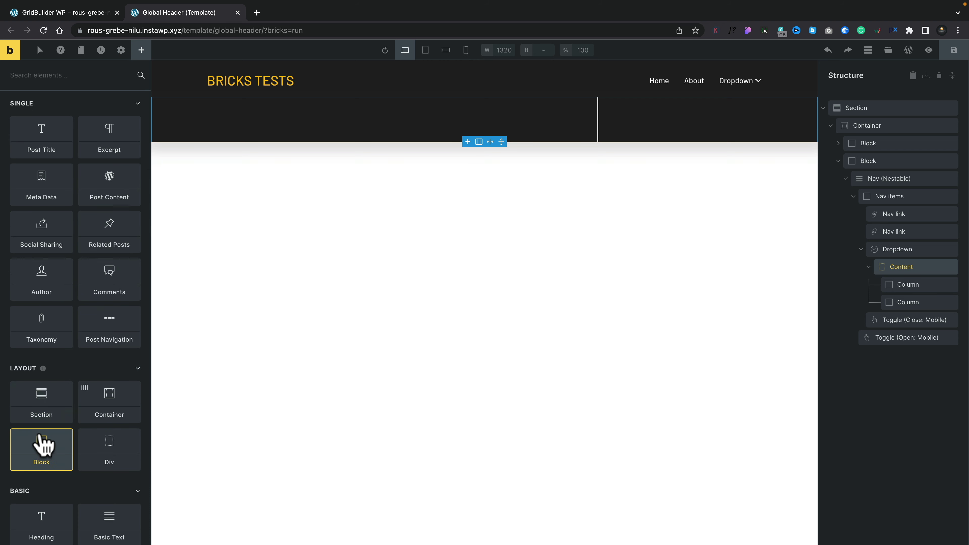
scroll(43, 444, "down", 3)
left_click_drag(36, 448, 928, 292)
left_click(891, 303)
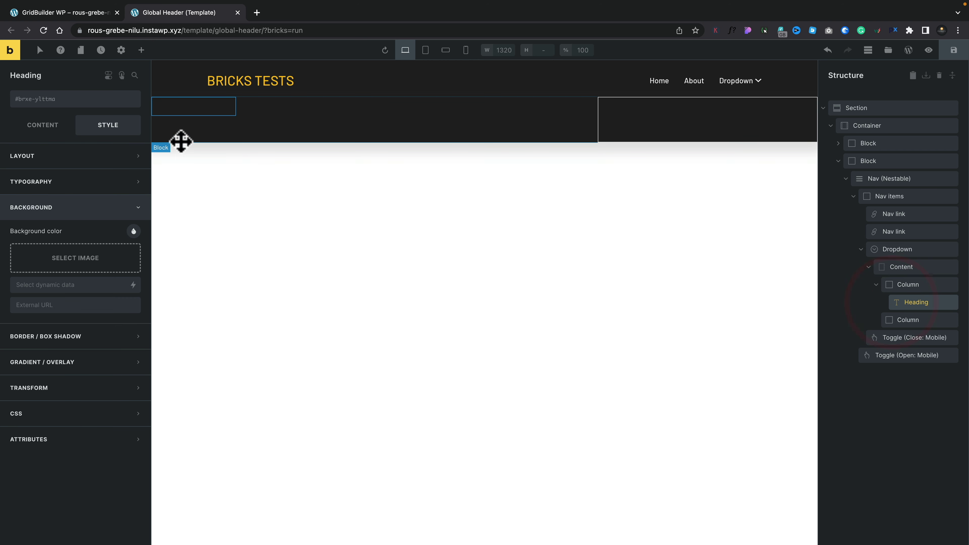
- Change the heading to 'Discover Our Poweful Services' with white text
double_click(206, 105)
triple_click(206, 104)
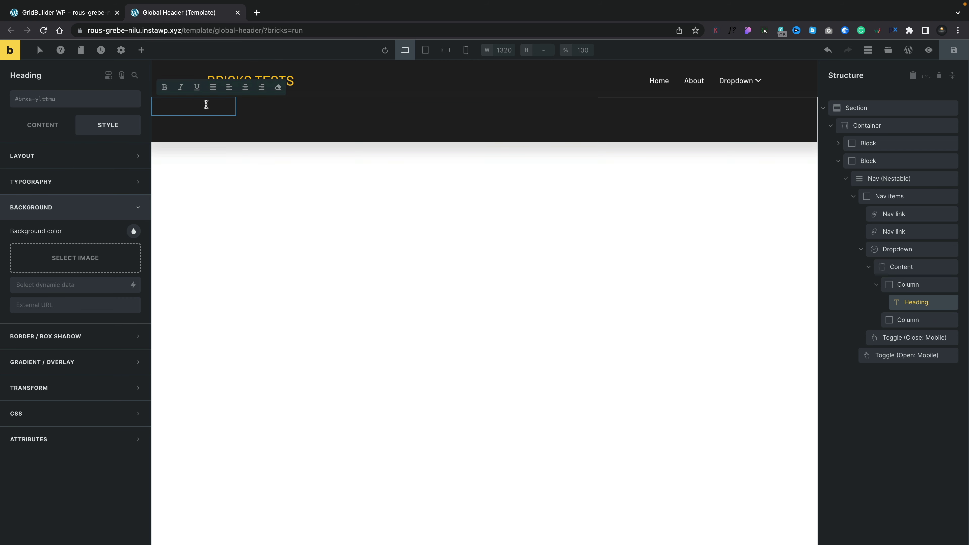
key("BackSpace")
left_click(133, 232)
left_click(134, 232)
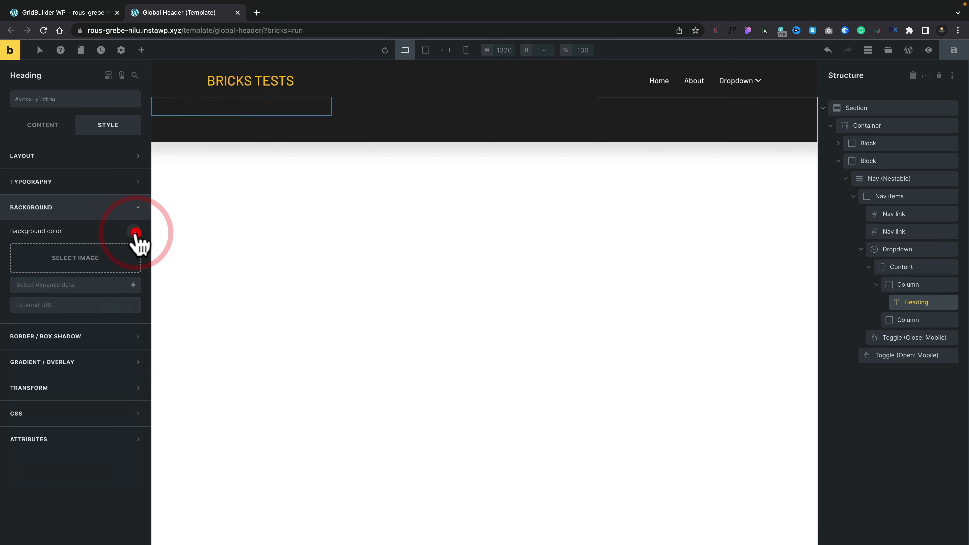
left_click(135, 182)
left_click(134, 205)
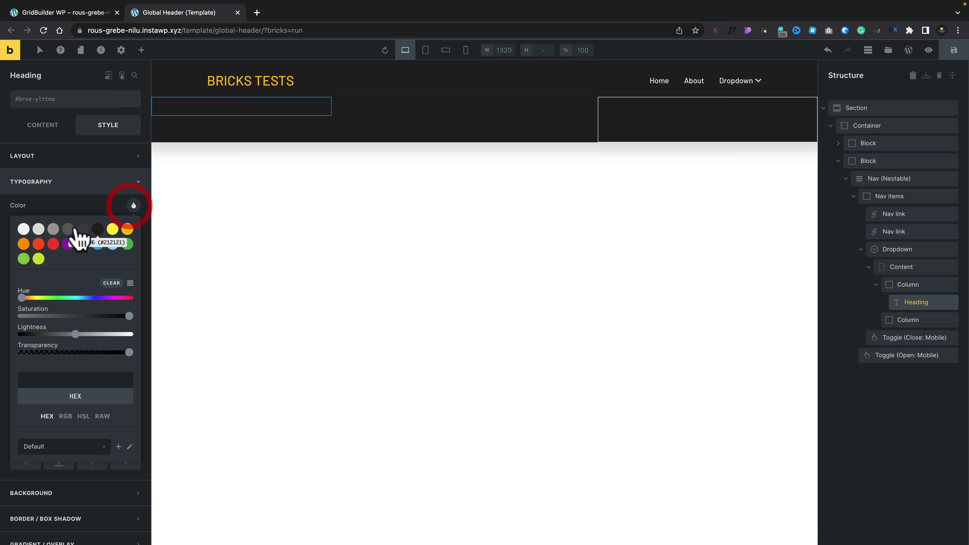
left_click(32, 230)
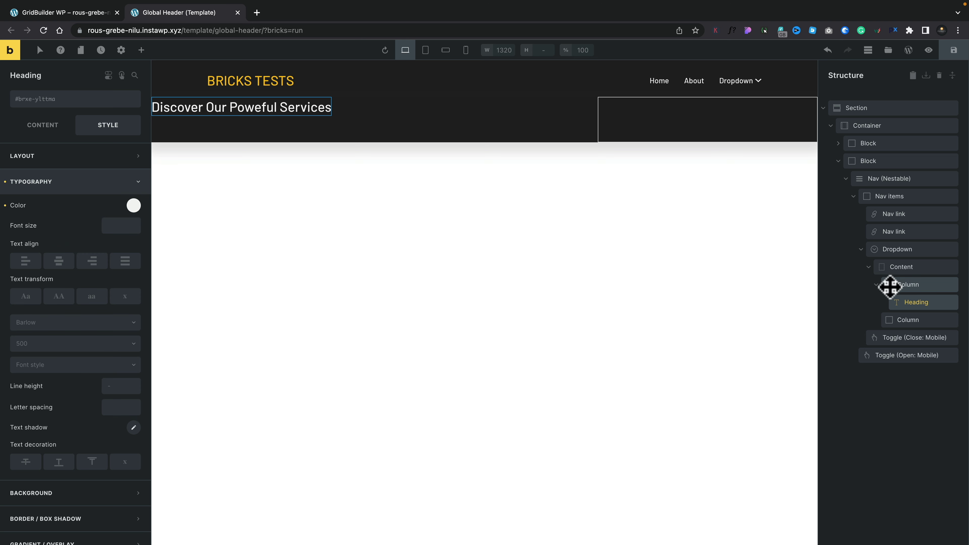
- Give the first Column 50 padding on all four sides
left_click(889, 284)
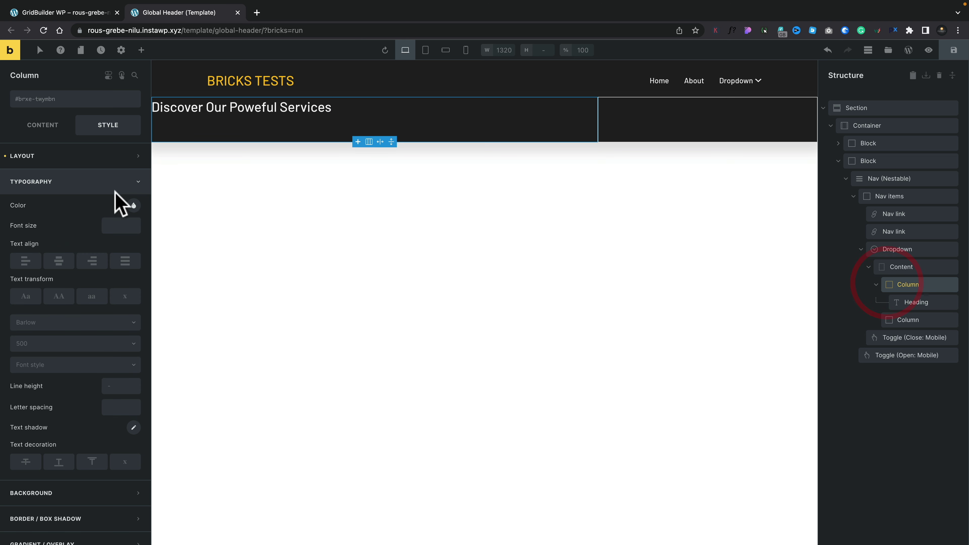
left_click(89, 156)
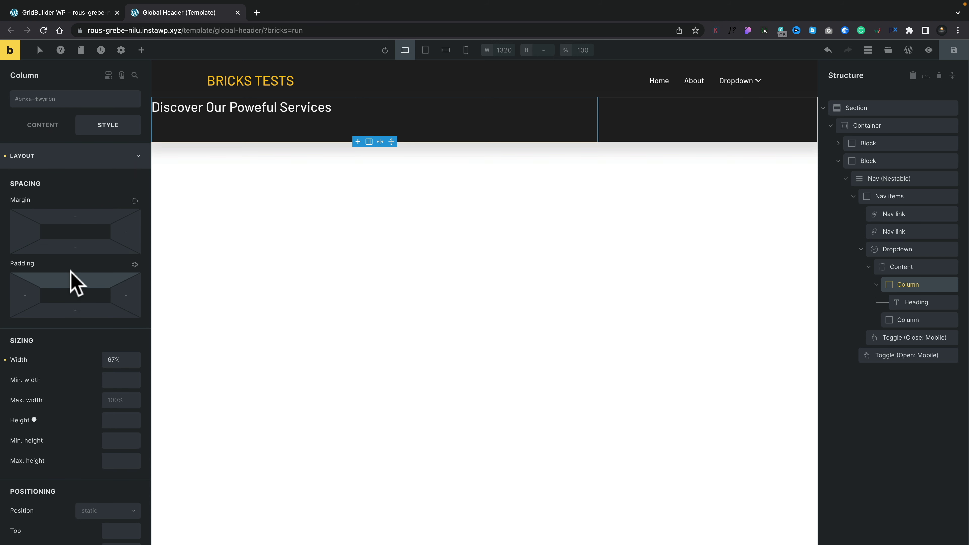
left_click(135, 265)
left_click(135, 265)
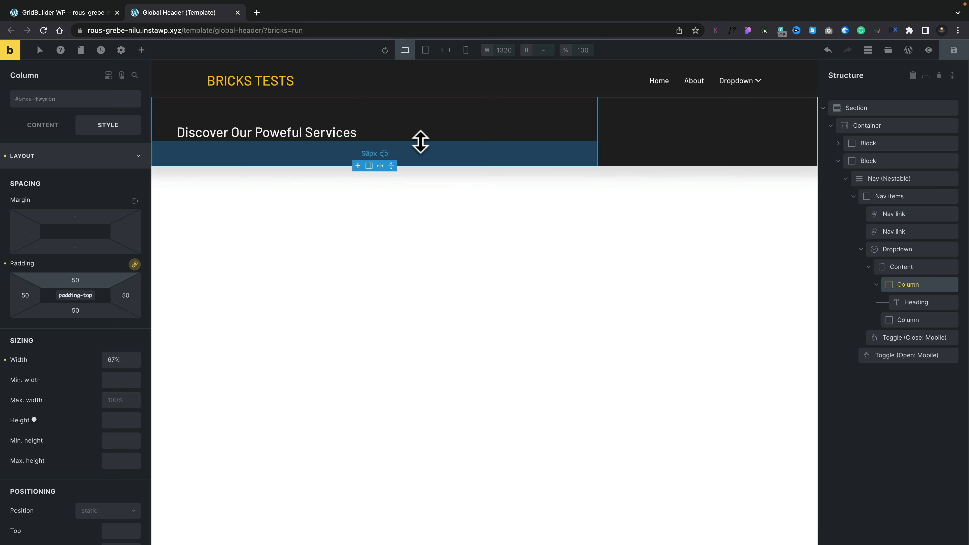
- Drag a Basic Text element into the first mega menu column beneath the heading
left_click(141, 50)
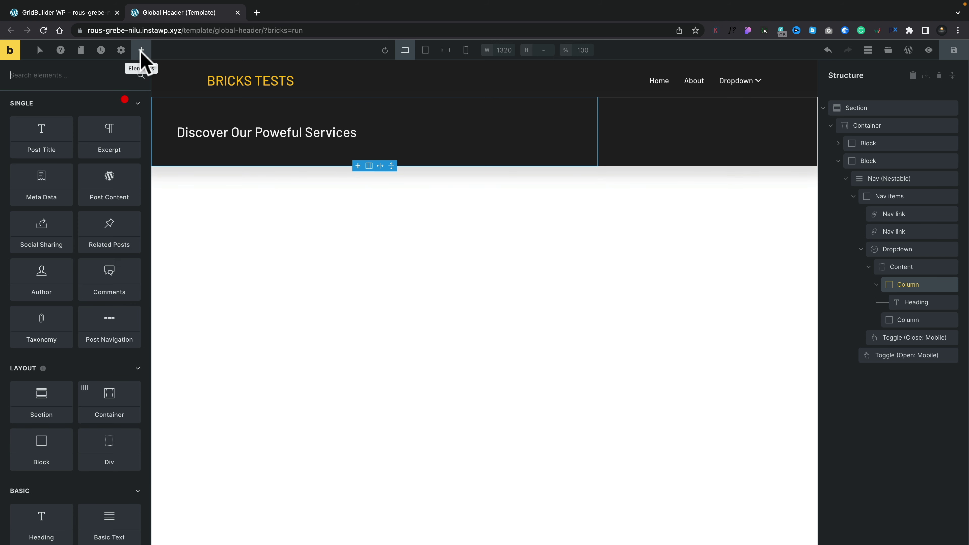
scroll(76, 416, "down", 6)
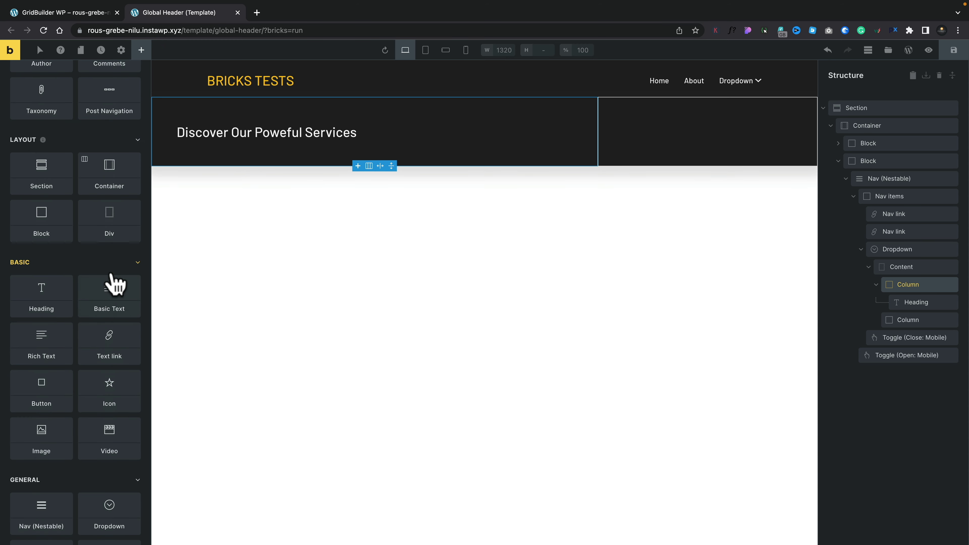
left_click_drag(109, 298, 274, 147)
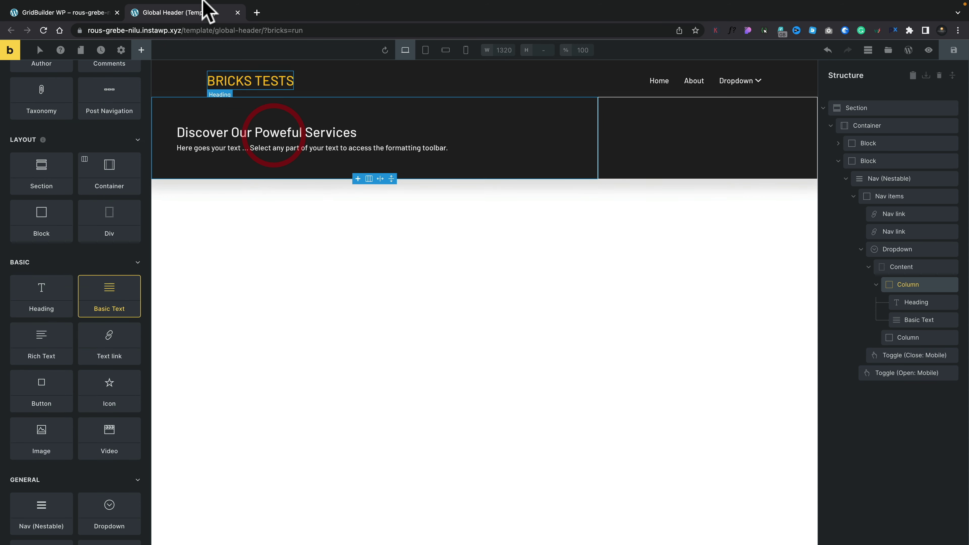
- Copy the Lorem ipsum paragraph from the live site and paste it over the placeholder text
left_click(58, 38)
left_click_drag(353, 177, 26, 152)
key("super+c")
key("ctrl+Tab")
key("super+a")
key("super+v")
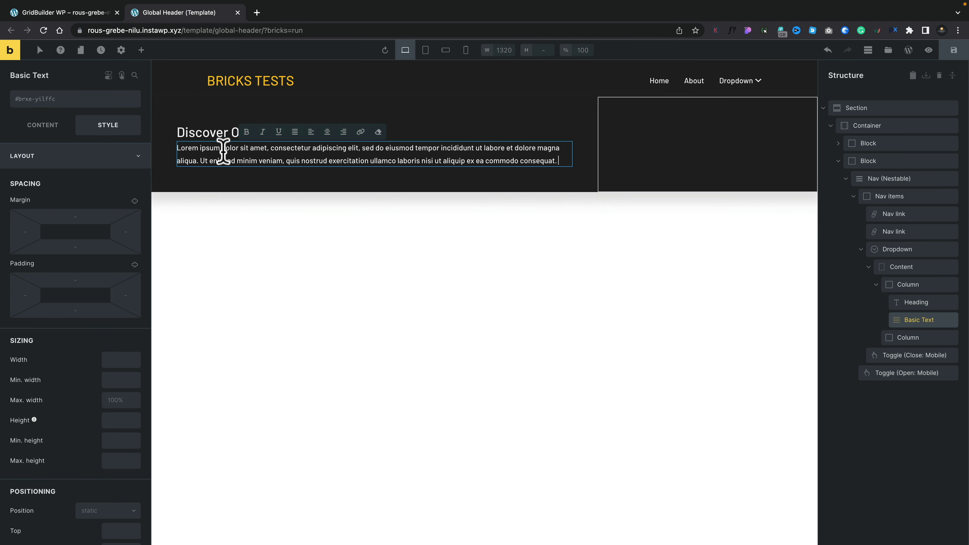
- Set the paragraph's typography font size to 16
left_click(88, 157)
left_click(91, 181)
left_click(116, 229)
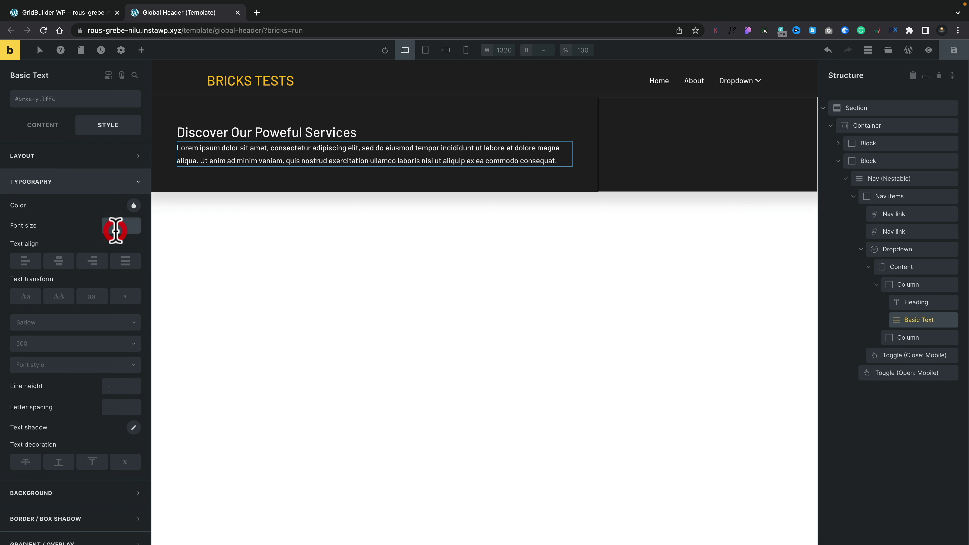
type("22")
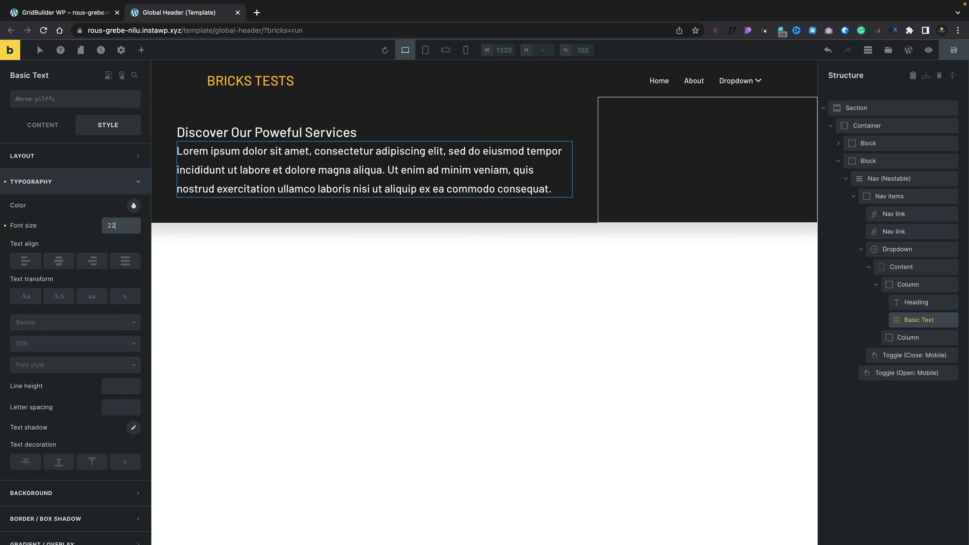
key("BackSpace")
key("BackSpace")
type("16")
left_click(103, 183)
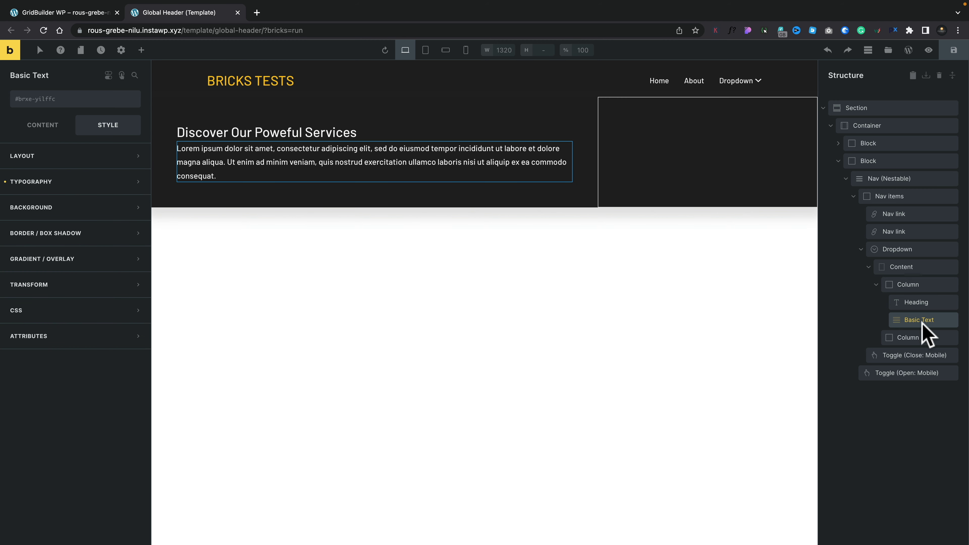
- After checking the live mega menu, add an empty Block under the paragraph
left_click(78, 12)
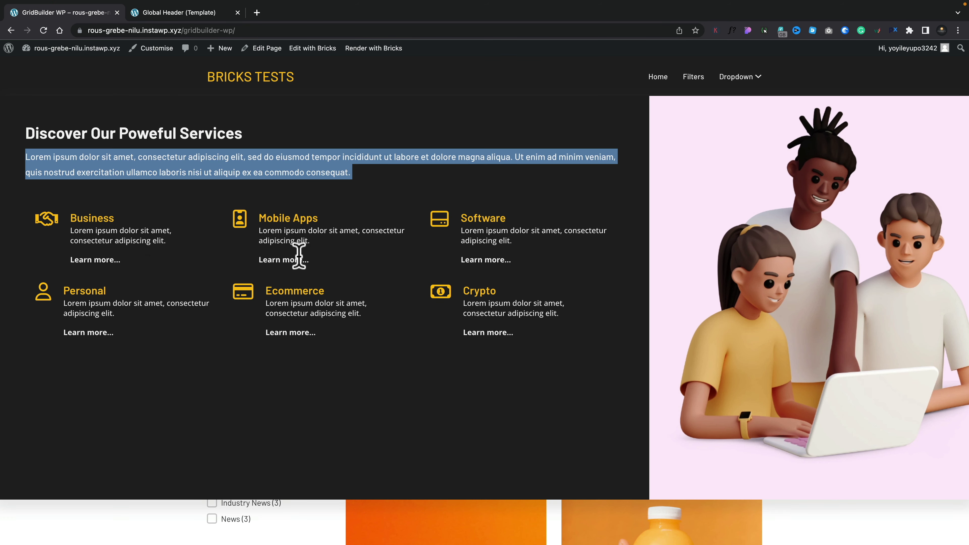
left_click(174, 13)
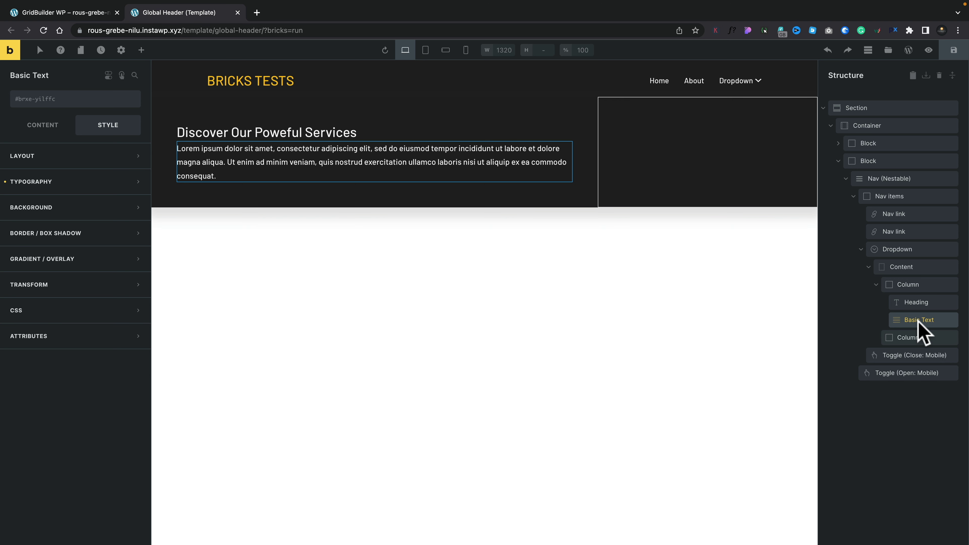
left_click(141, 50)
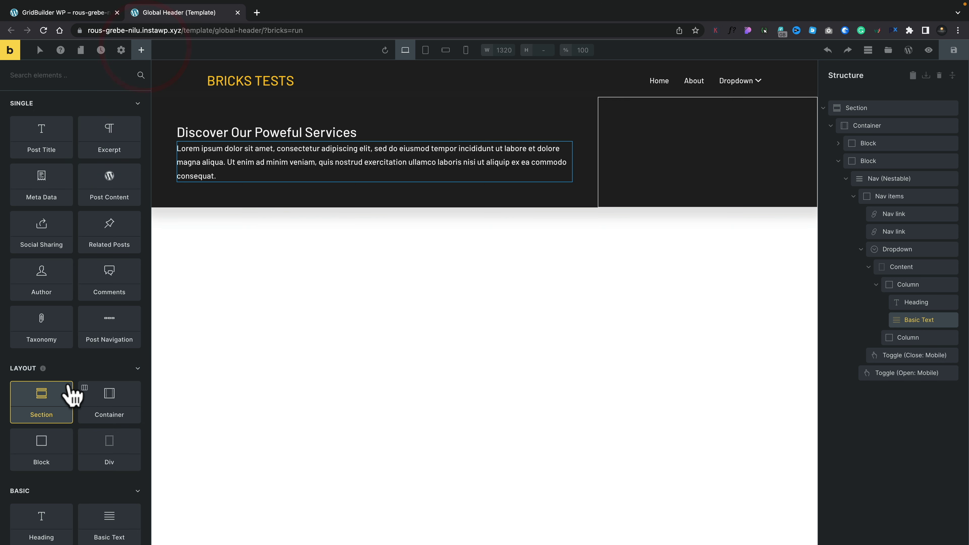
scroll(71, 396, "down", 2)
left_click(48, 393)
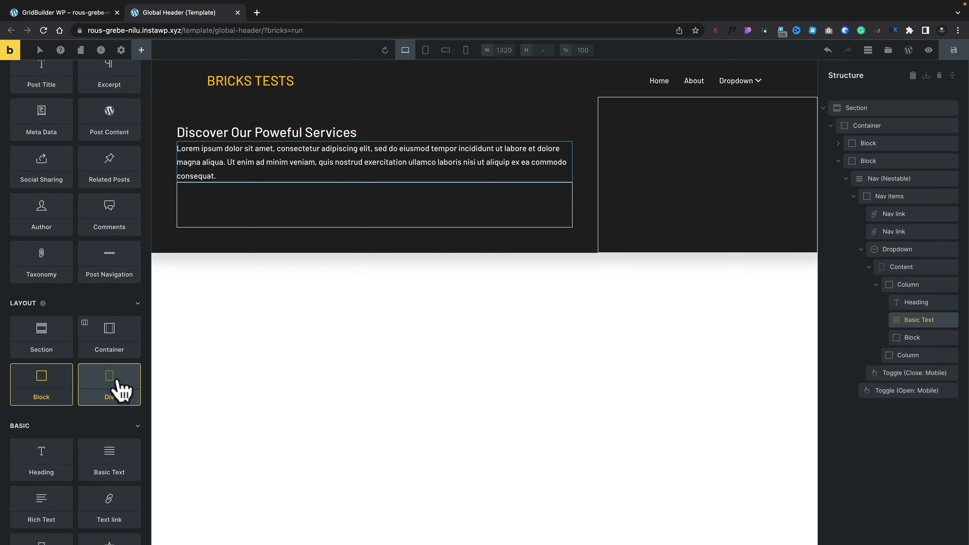
- Add three Div elements inside the new Block
left_click(914, 337)
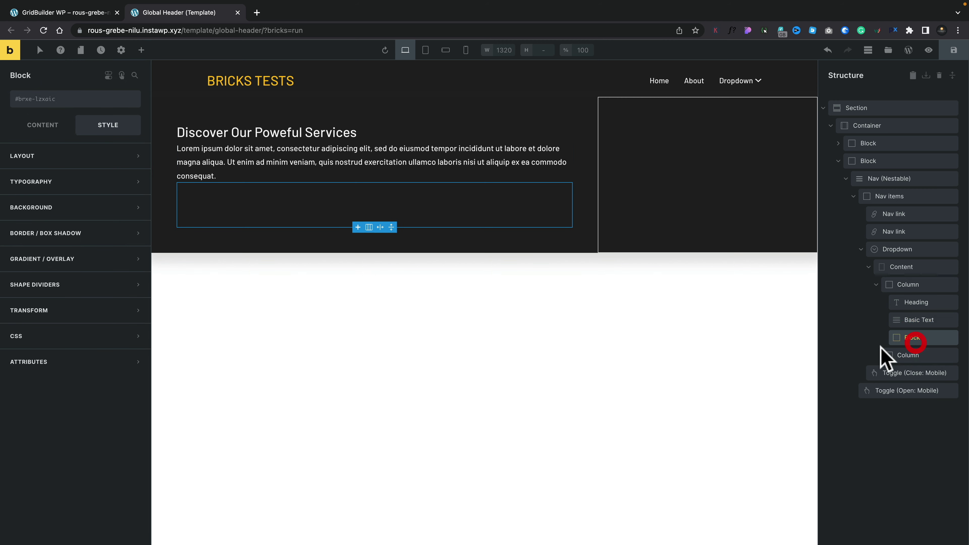
left_click(141, 50)
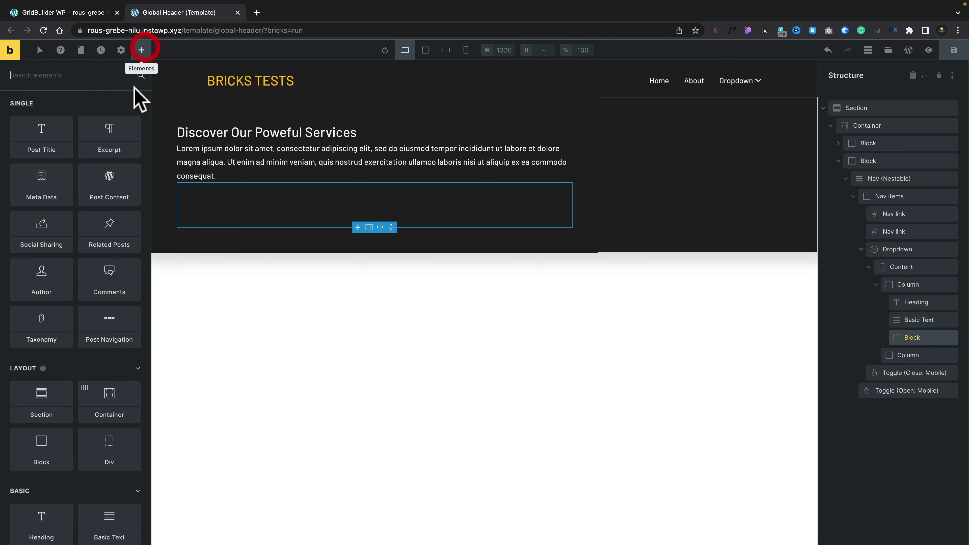
double_click(109, 447)
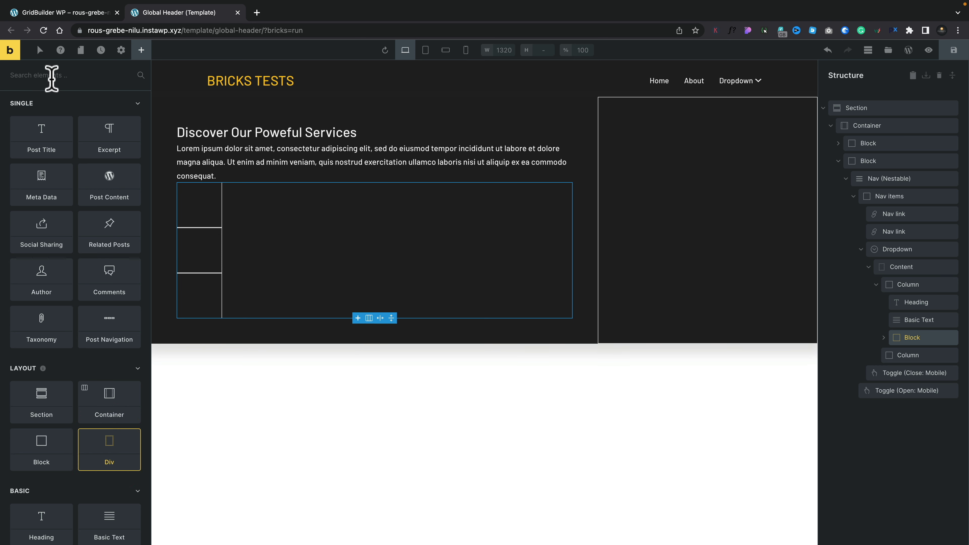
- Set the Block's direction to horizontal so its three divs sit in a row
key("Escape")
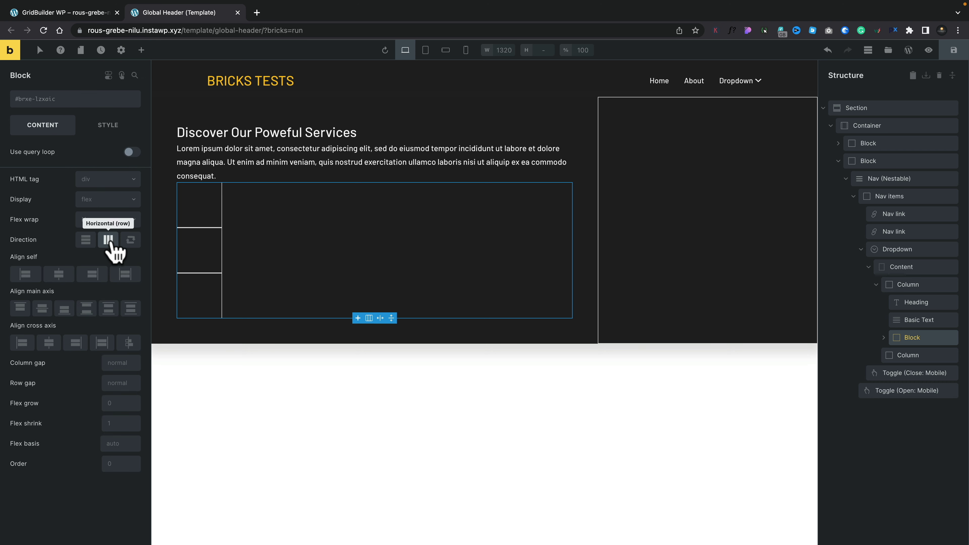
left_click(109, 240)
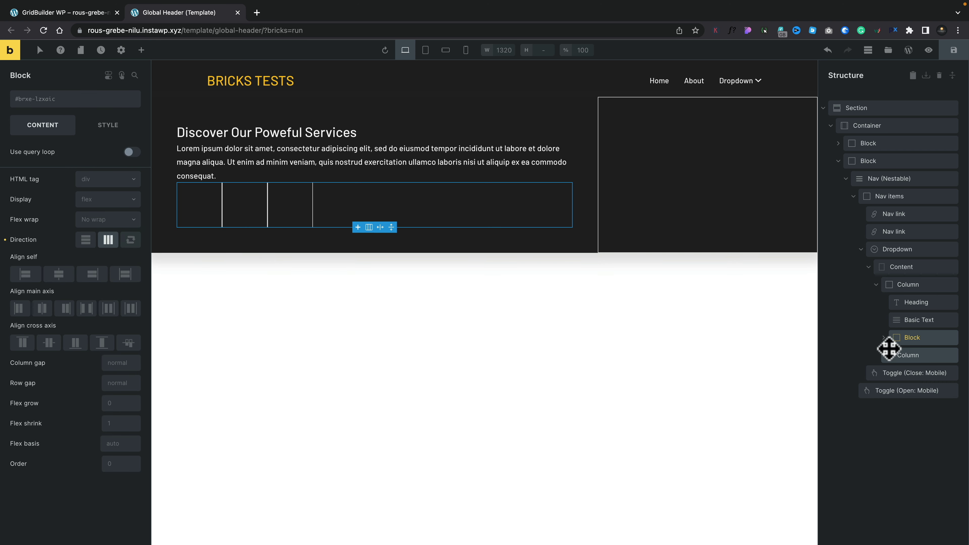
left_click(884, 338)
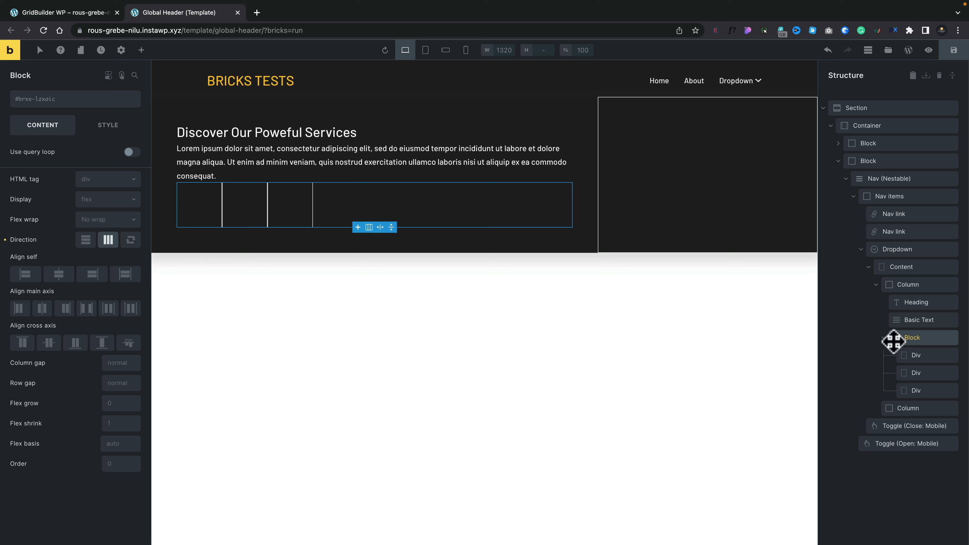
- Give the divs a width of 33%
left_click(901, 357)
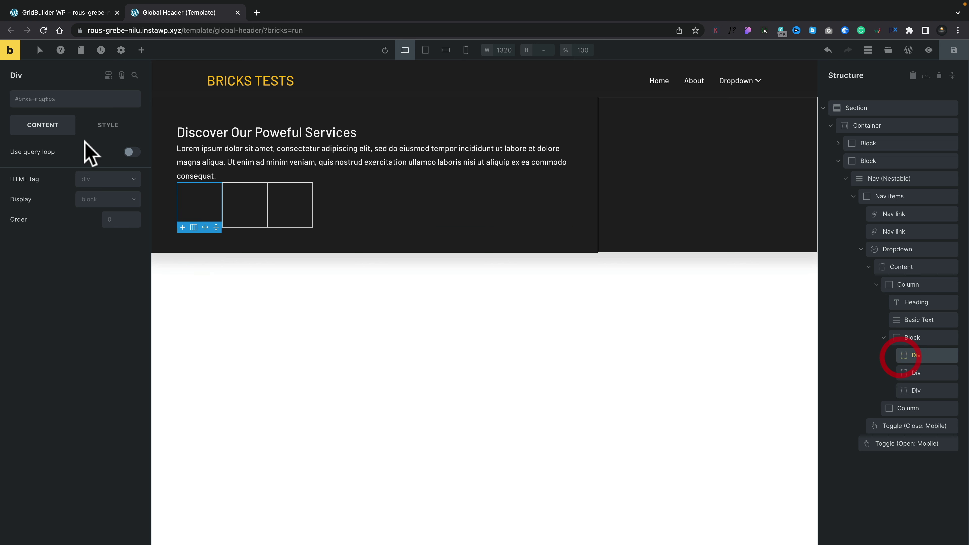
left_click(112, 125)
left_click(55, 155)
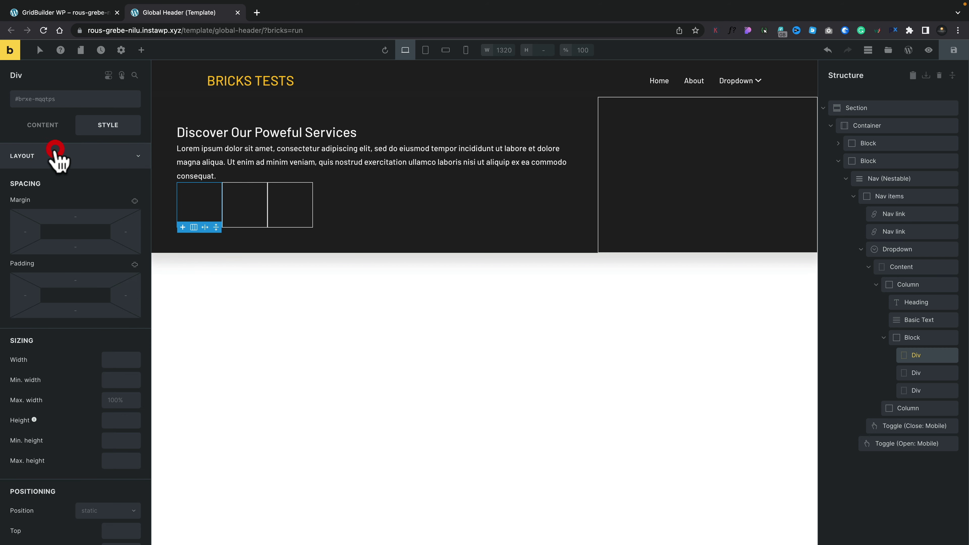
left_click(116, 360)
type("33")
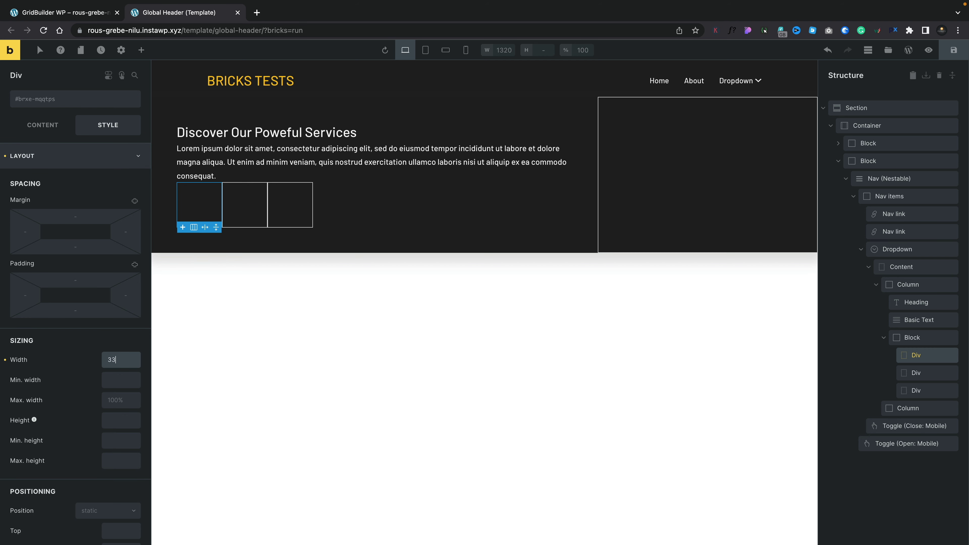
type("%")
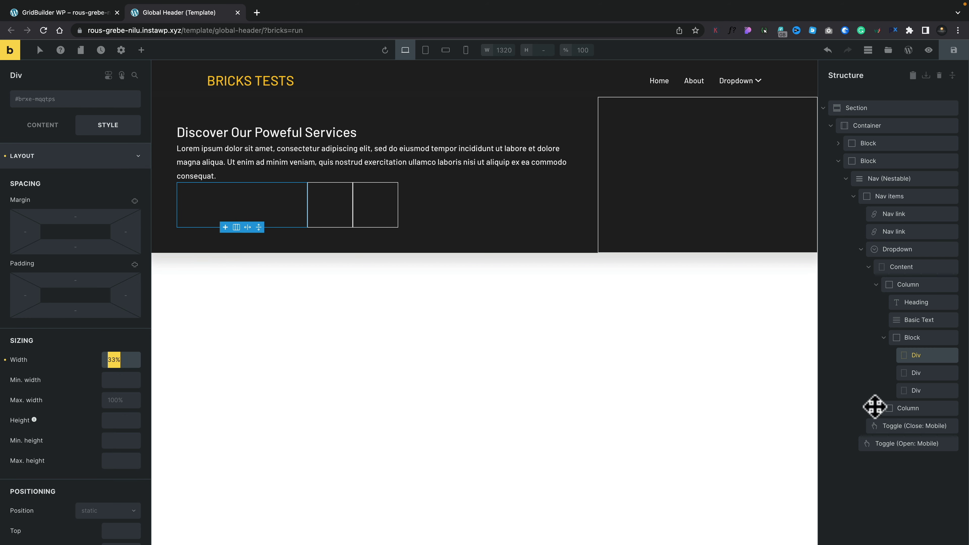
left_click(919, 373)
left_click(119, 360)
type("33%")
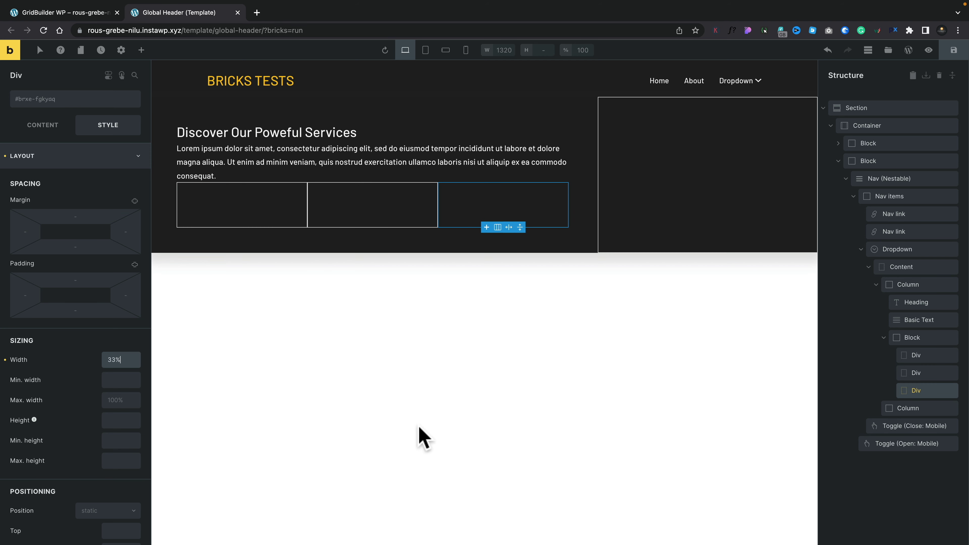
- Set the Block's top and bottom margin to 30
left_click(917, 338)
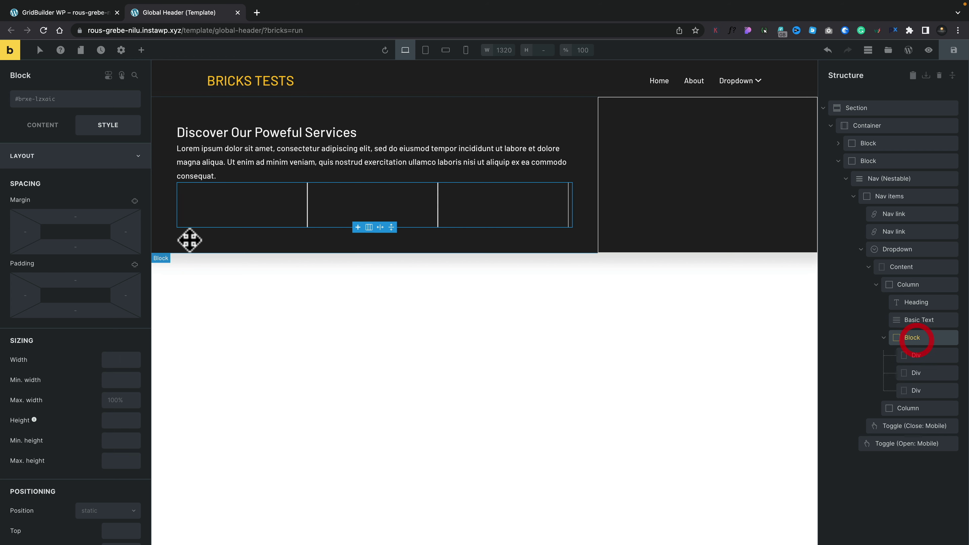
left_click(79, 217)
type("30")
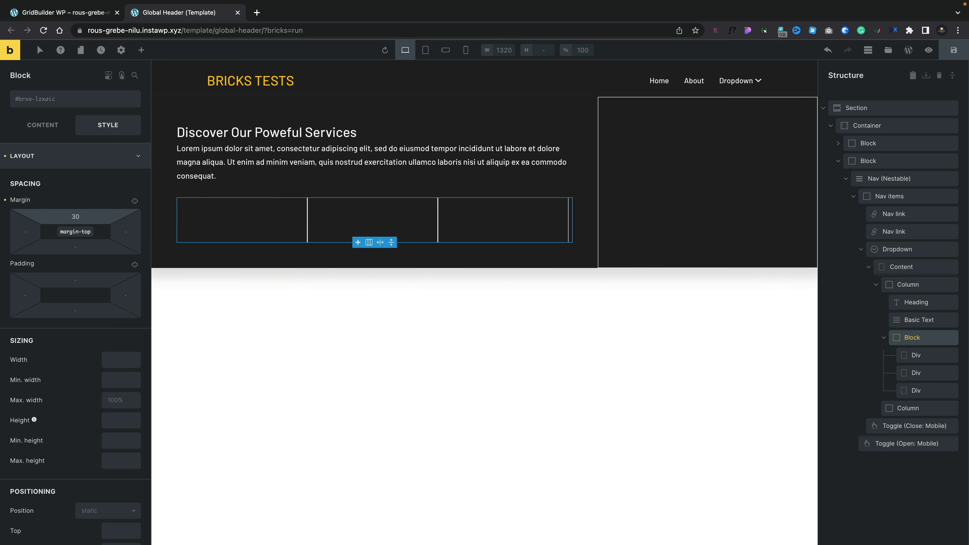
left_click(79, 244)
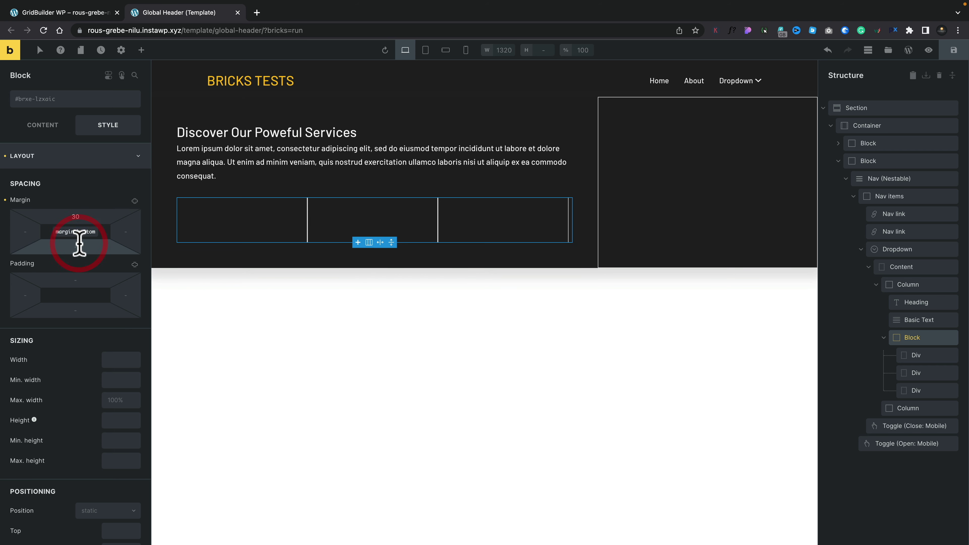
type("30")
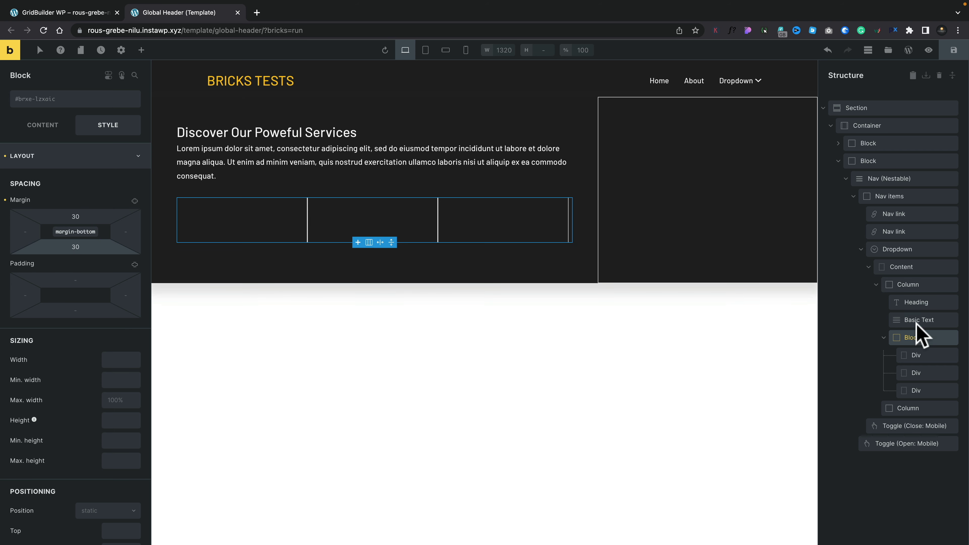
left_click(926, 355)
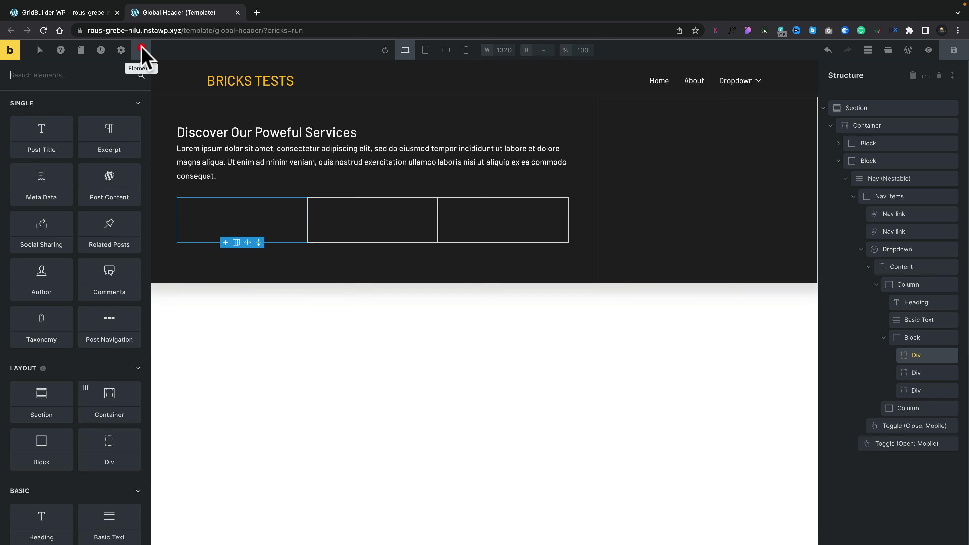
- Search the elements for 'icon' and insert an Icon Box into the first div
scroll(108, 292, "down", 3)
scroll(76, 230, "up", 3)
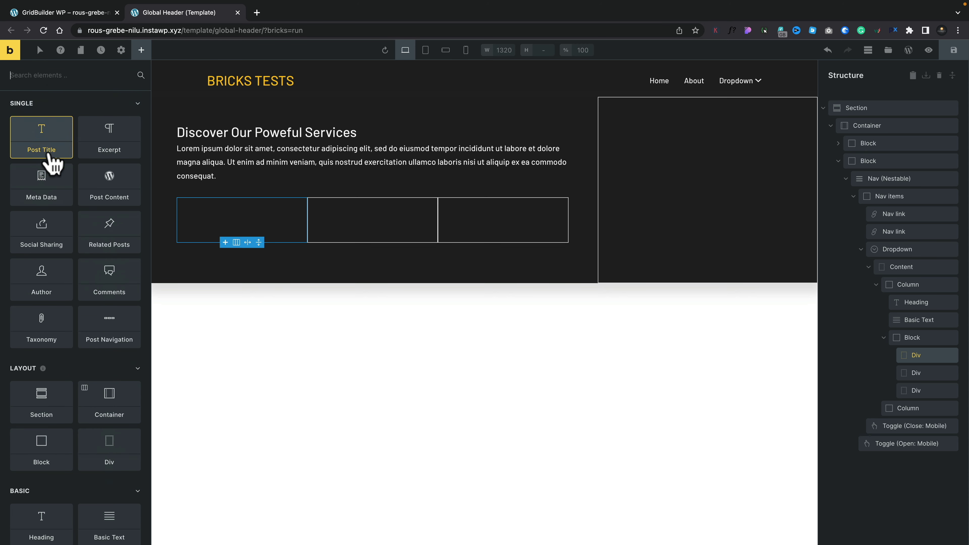
left_click(64, 75)
type("icon")
left_click(103, 120)
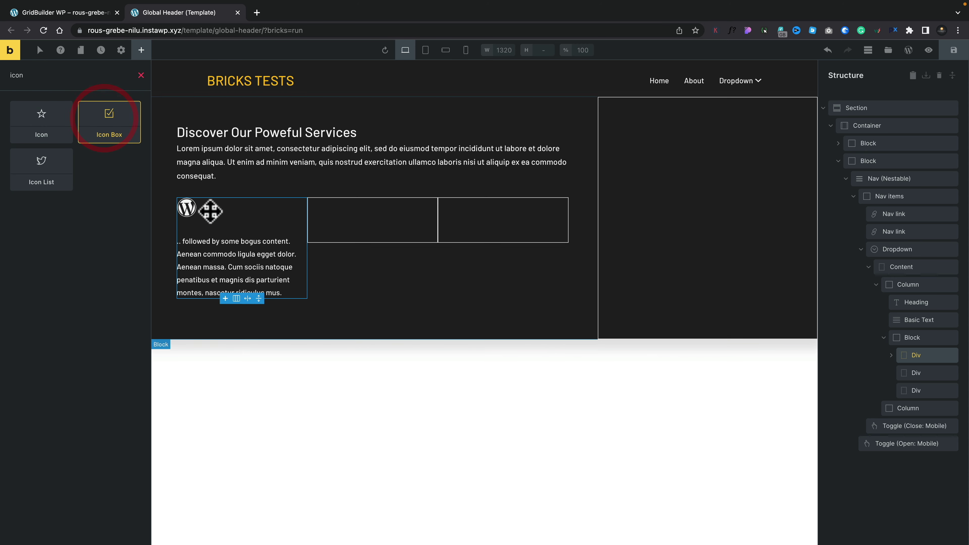